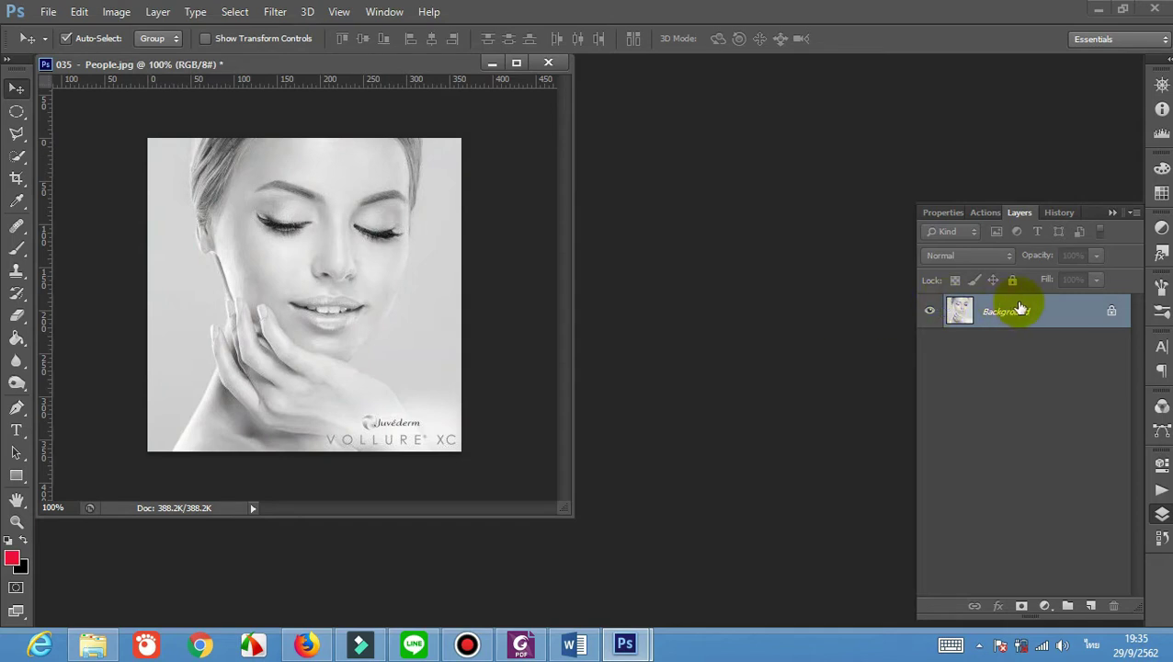
Add a new layer and outline the woman's face, hand and shoulder with a Polygonal Lasso selection
{"action": "left_click", "coordinate": [1088, 606]}
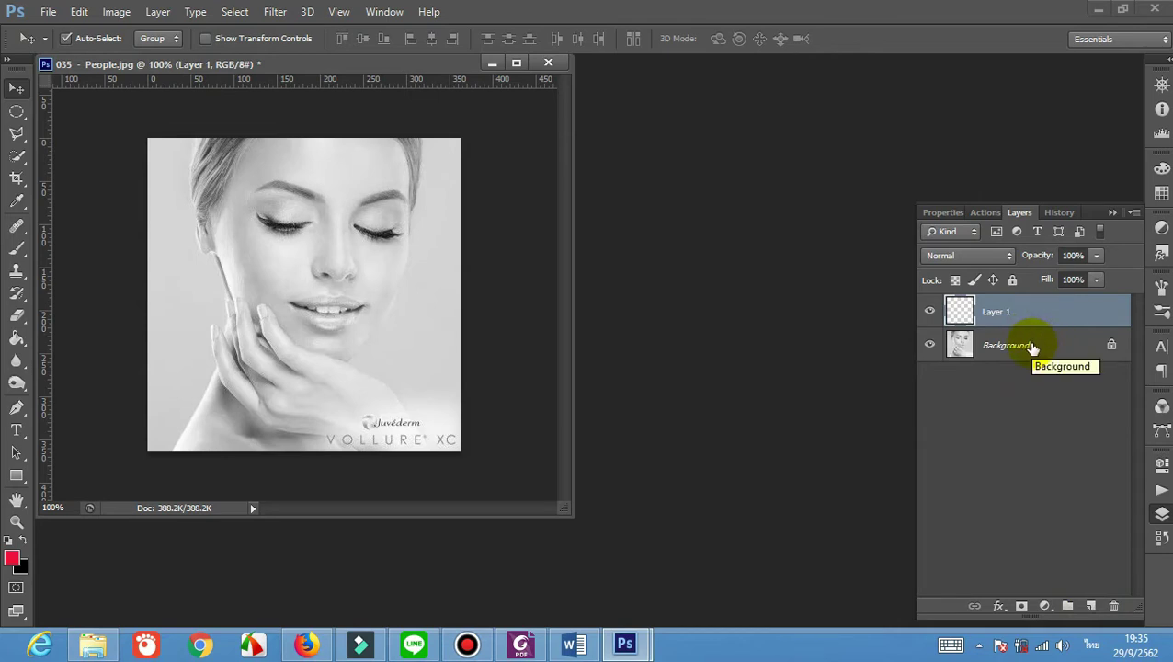
{"action": "left_click", "coordinate": [24, 136]}
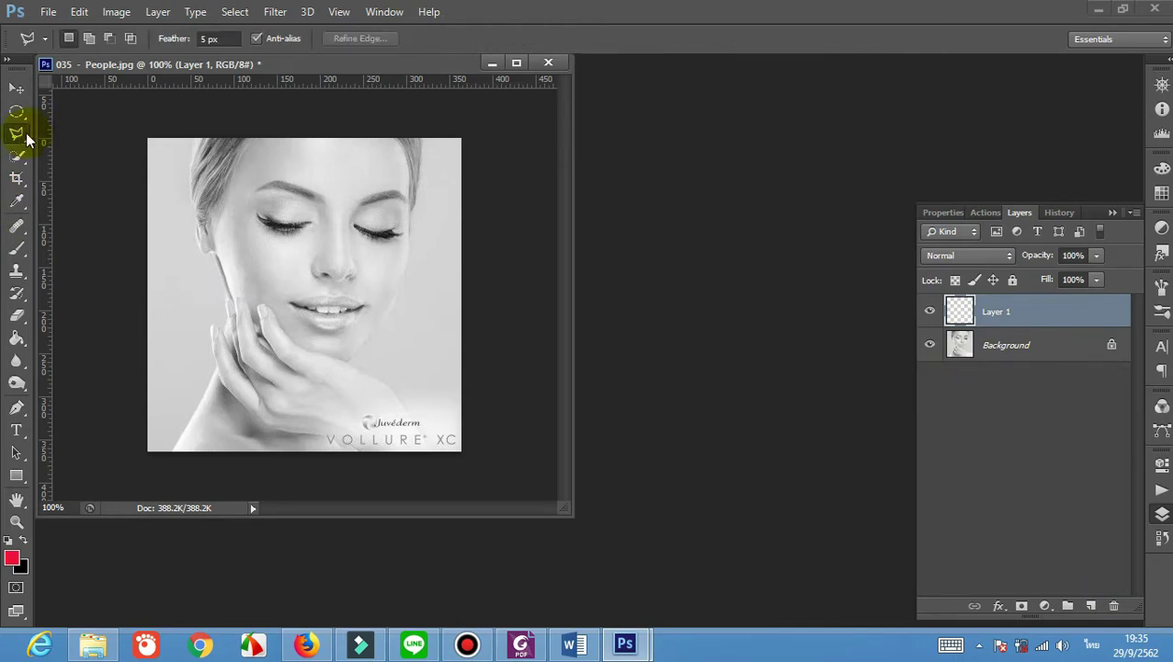
{"action": "right_click", "coordinate": [27, 137]}
{"action": "left_click", "coordinate": [75, 149]}
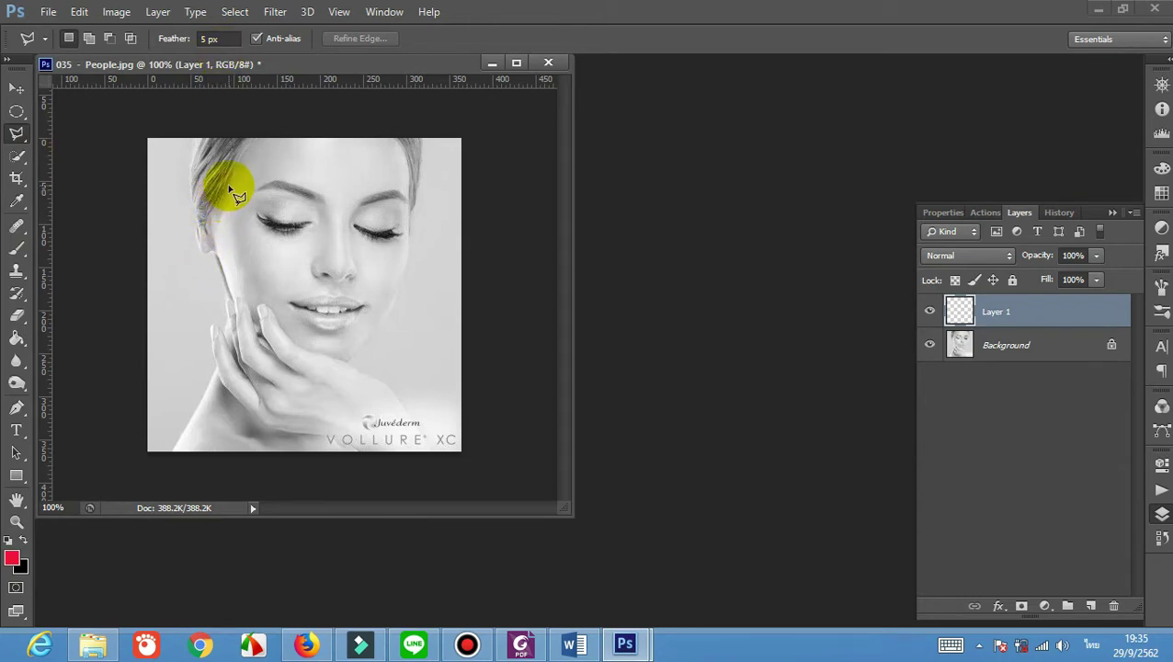
{"action": "left_click", "coordinate": [260, 139]}
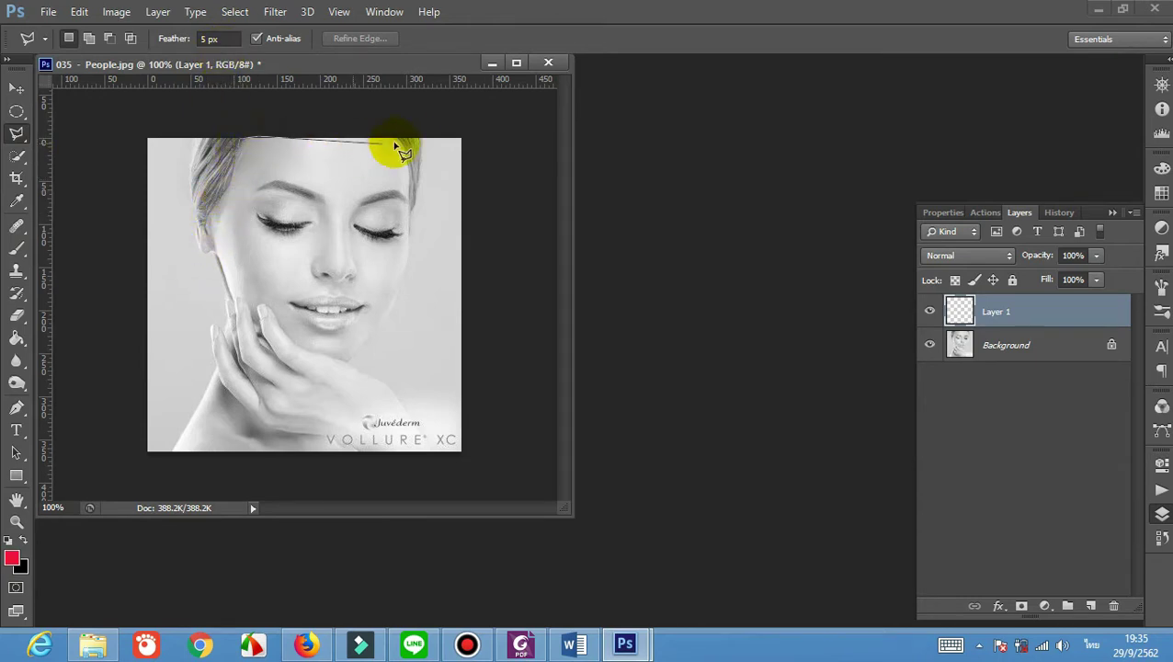
{"action": "left_click", "coordinate": [406, 139]}
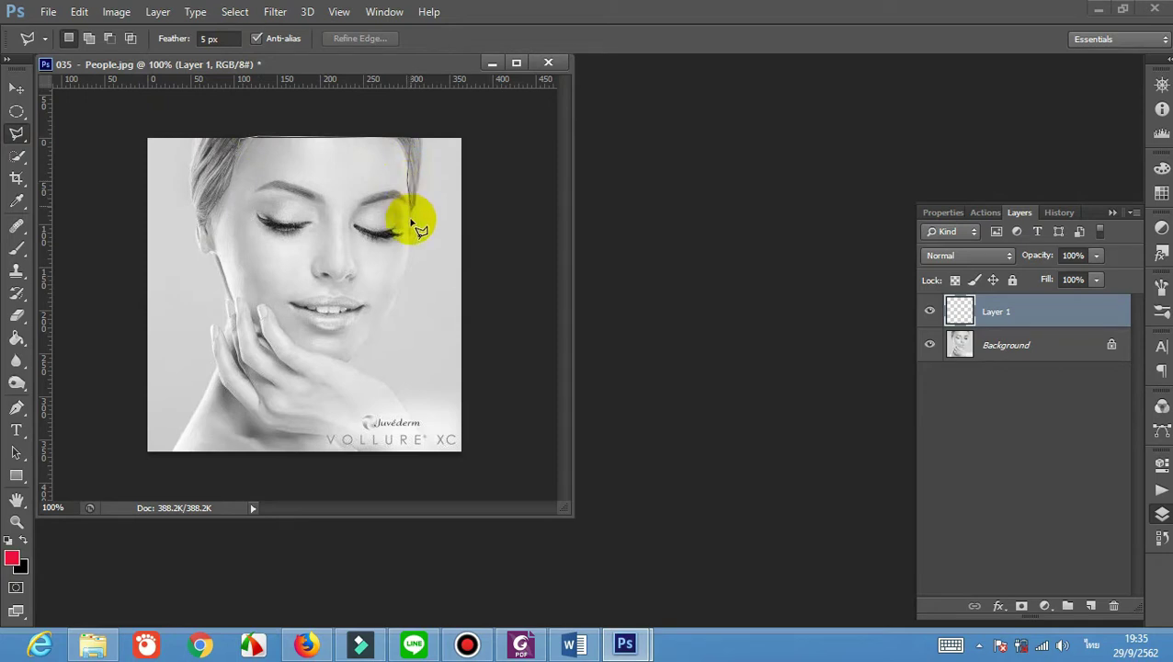
{"action": "left_click", "coordinate": [409, 278]}
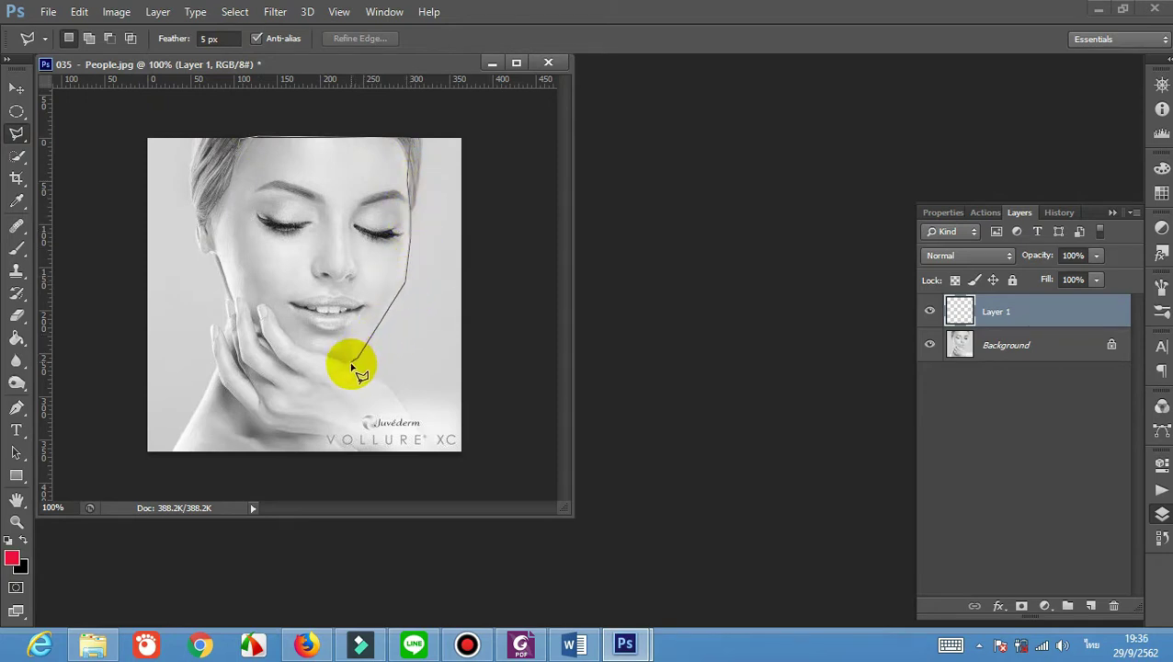
{"action": "left_click", "coordinate": [352, 363]}
{"action": "left_click", "coordinate": [386, 377]}
{"action": "left_click", "coordinate": [426, 438]}
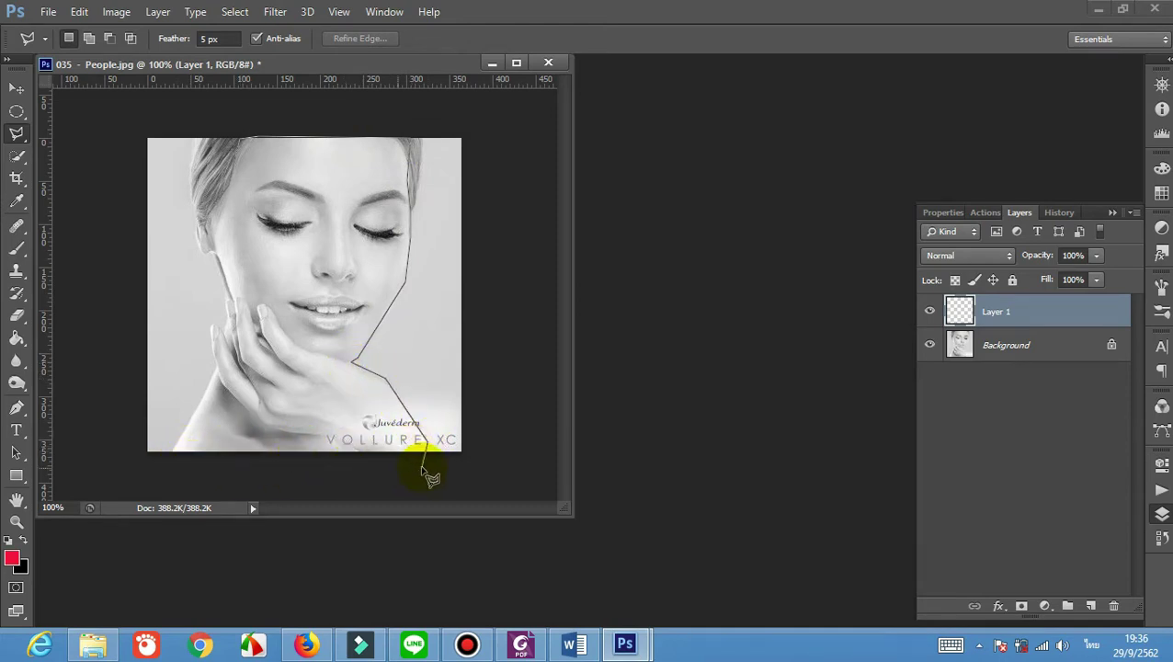
{"action": "left_click", "coordinate": [423, 466]}
{"action": "left_click", "coordinate": [175, 453]}
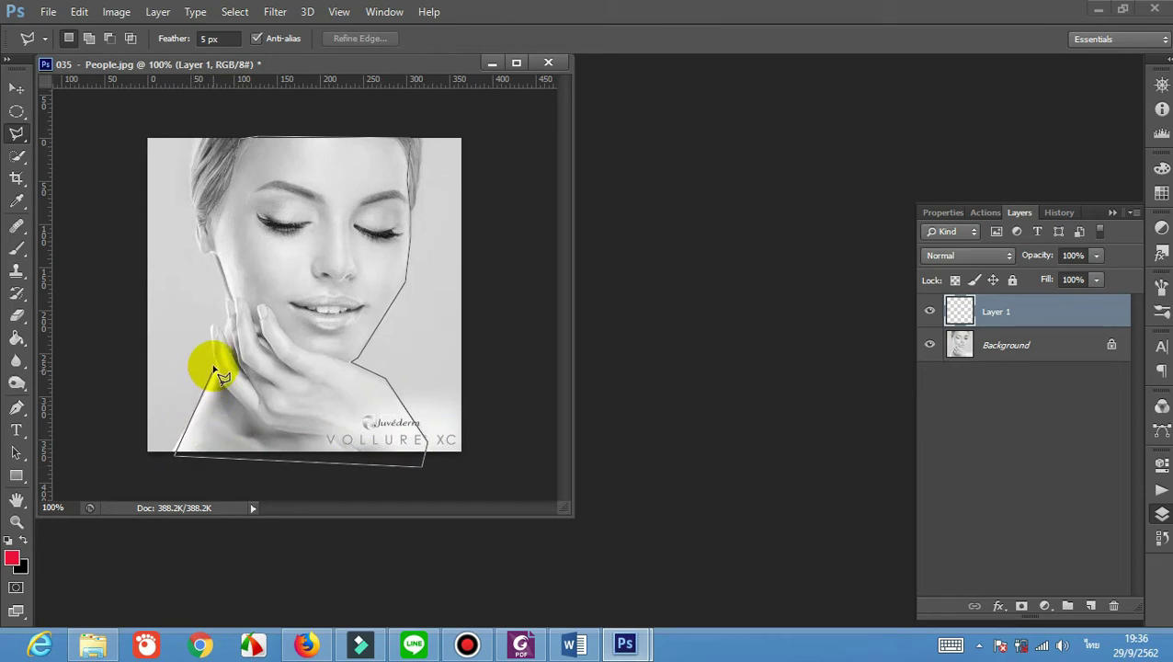
{"action": "left_click", "coordinate": [213, 371]}
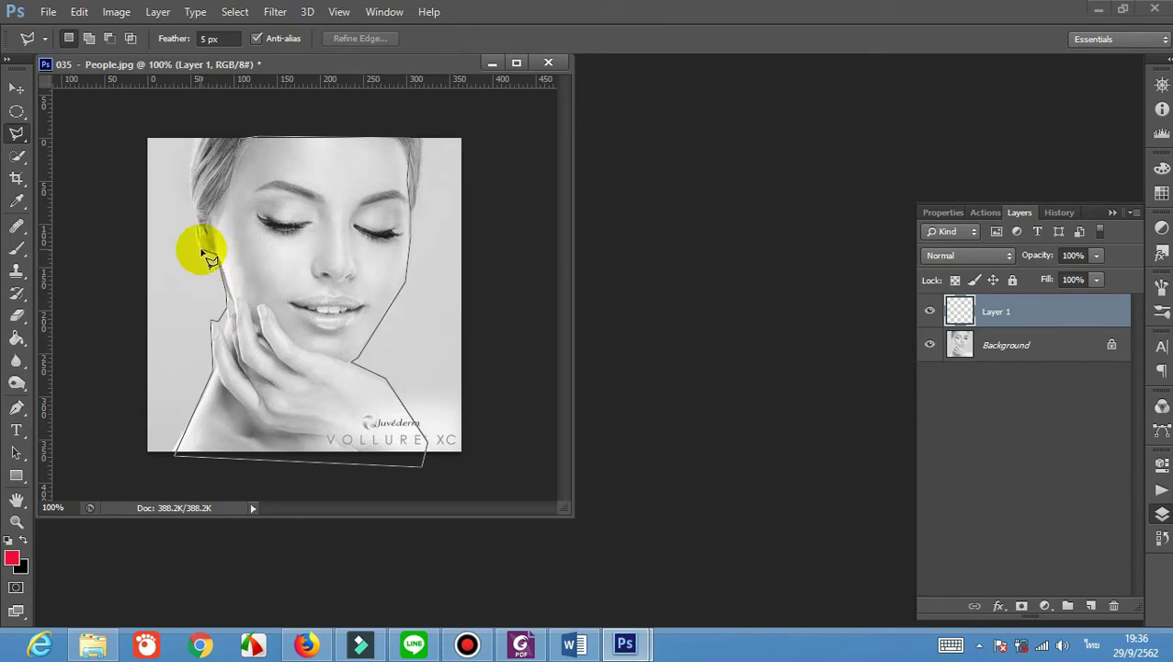
{"action": "left_click", "coordinate": [190, 225]}
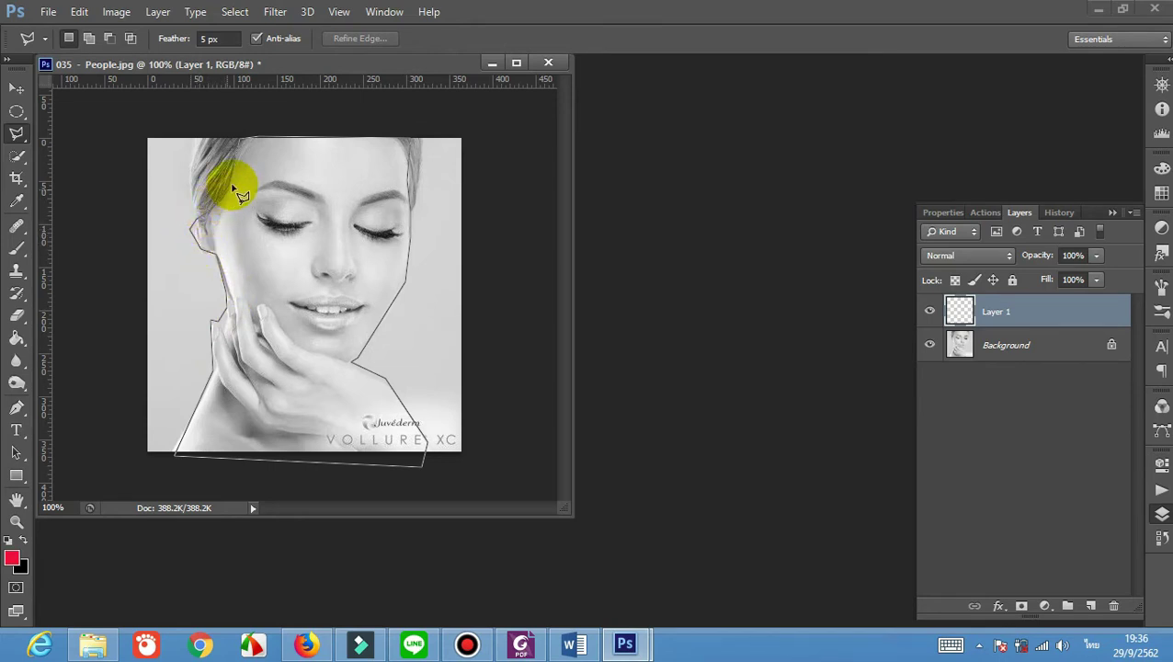
{"action": "left_click", "coordinate": [244, 143]}
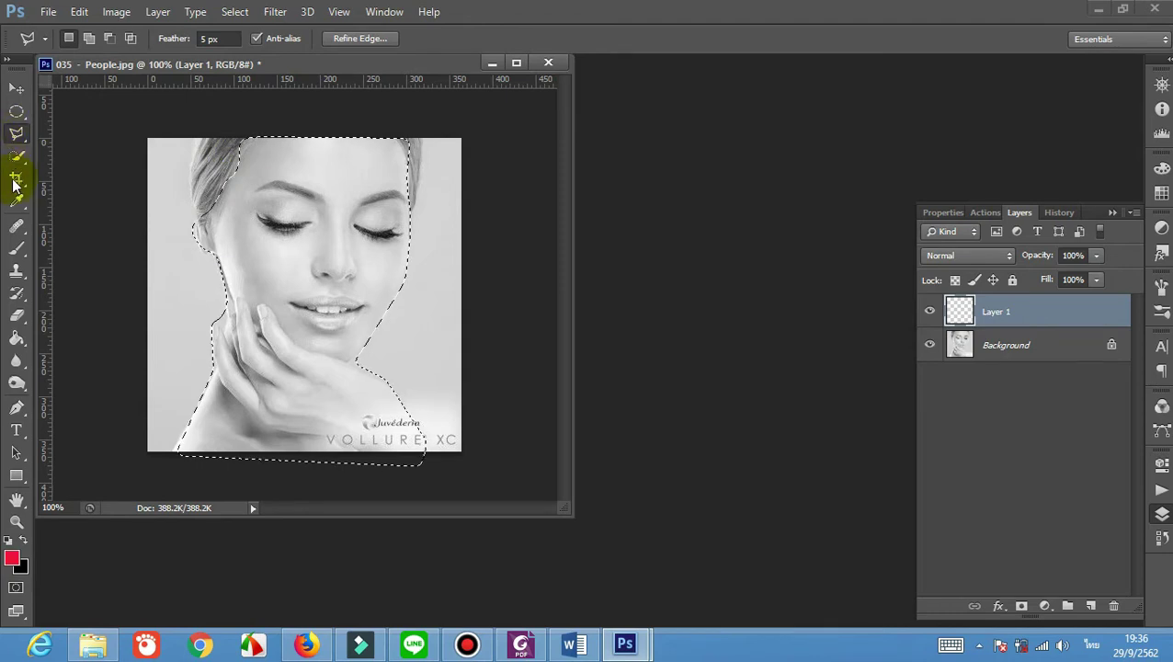
Try to apply the Variations adjustment to the selection on the empty new layer
{"action": "left_click", "coordinate": [116, 11]}
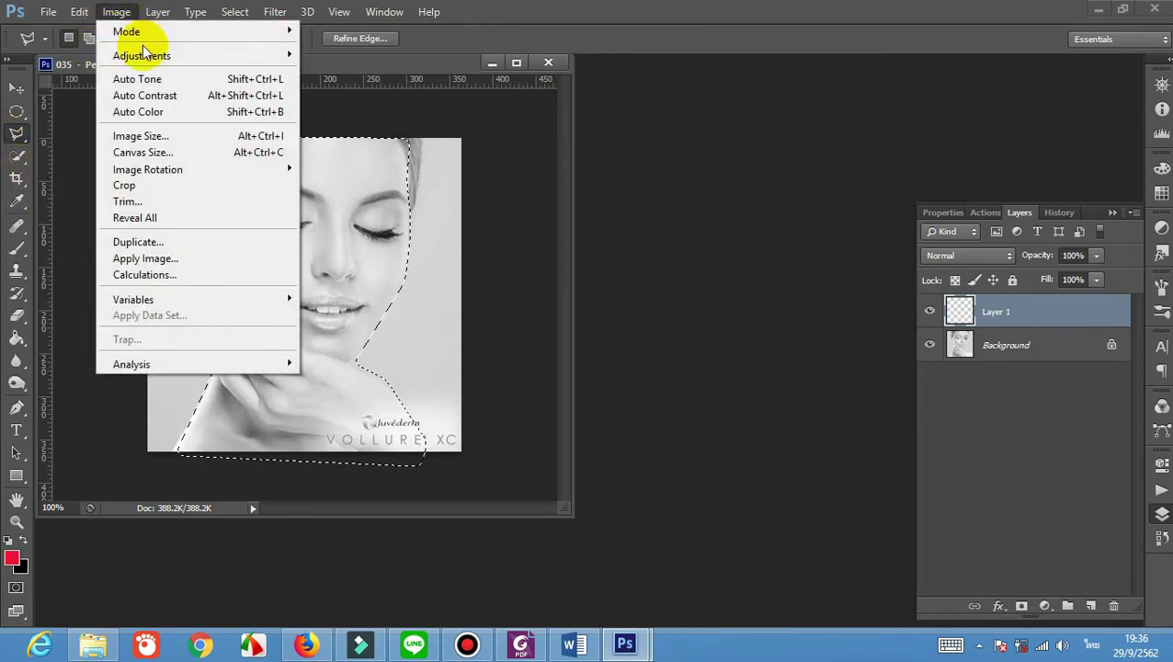
{"action": "mouse_move", "coordinate": [142, 55]}
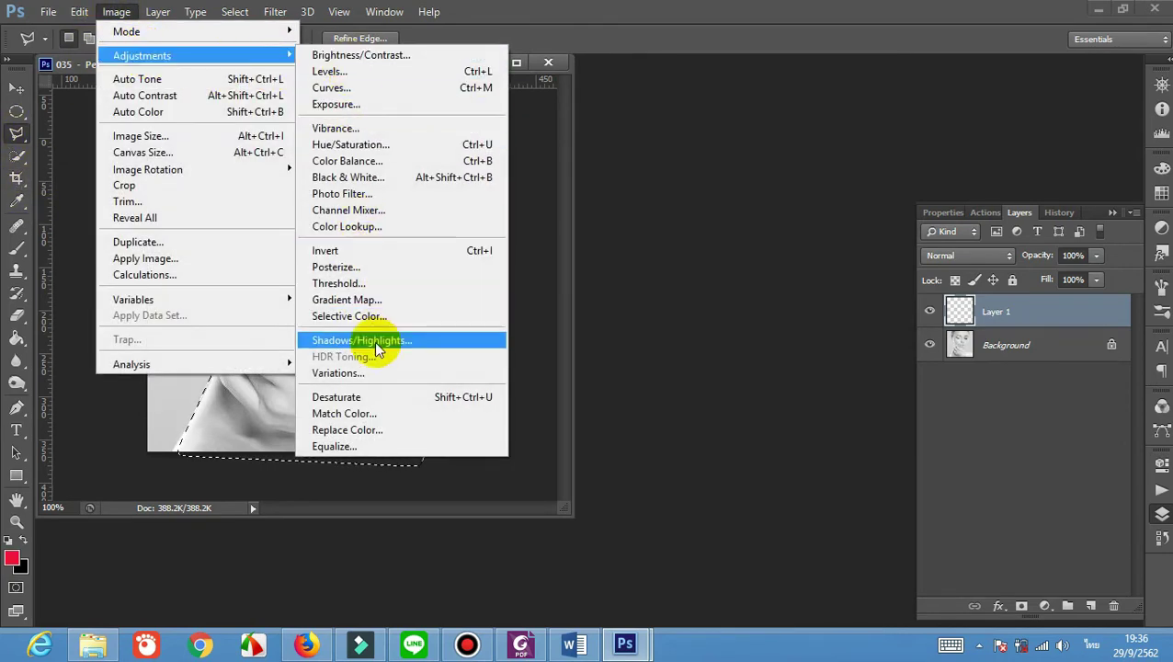
{"action": "left_click", "coordinate": [380, 373]}
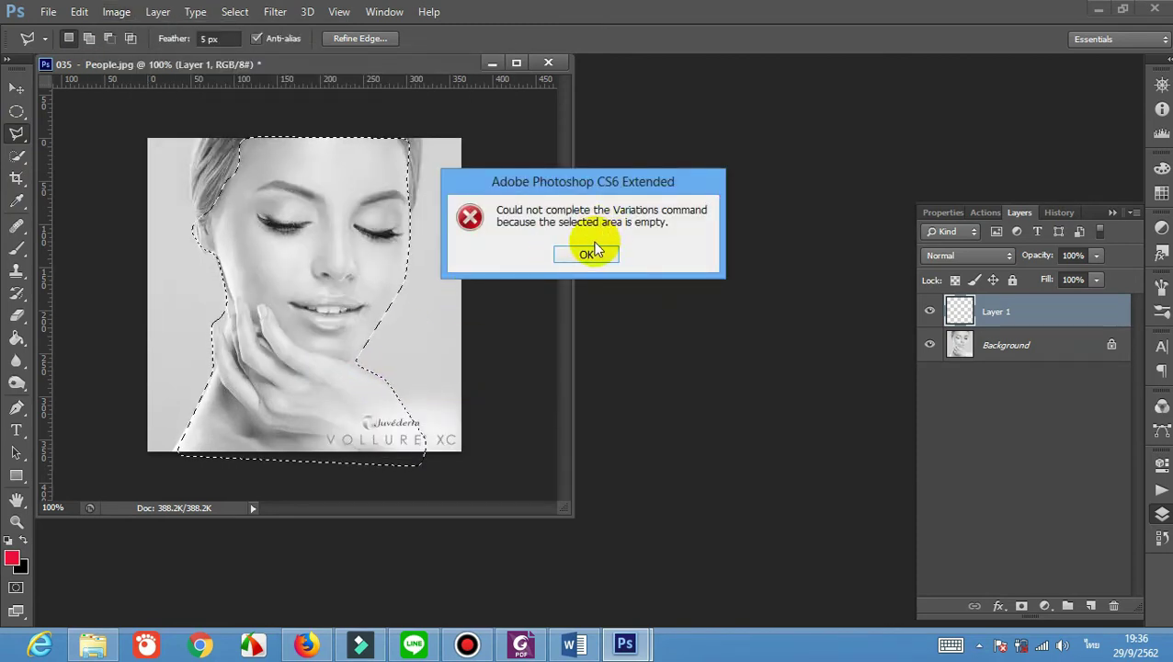
{"action": "left_click", "coordinate": [602, 252]}
Tint the selected skin on the Background layer a warm skin tone with the Variations adjustment and clear the selection
{"action": "left_click", "coordinate": [1011, 354]}
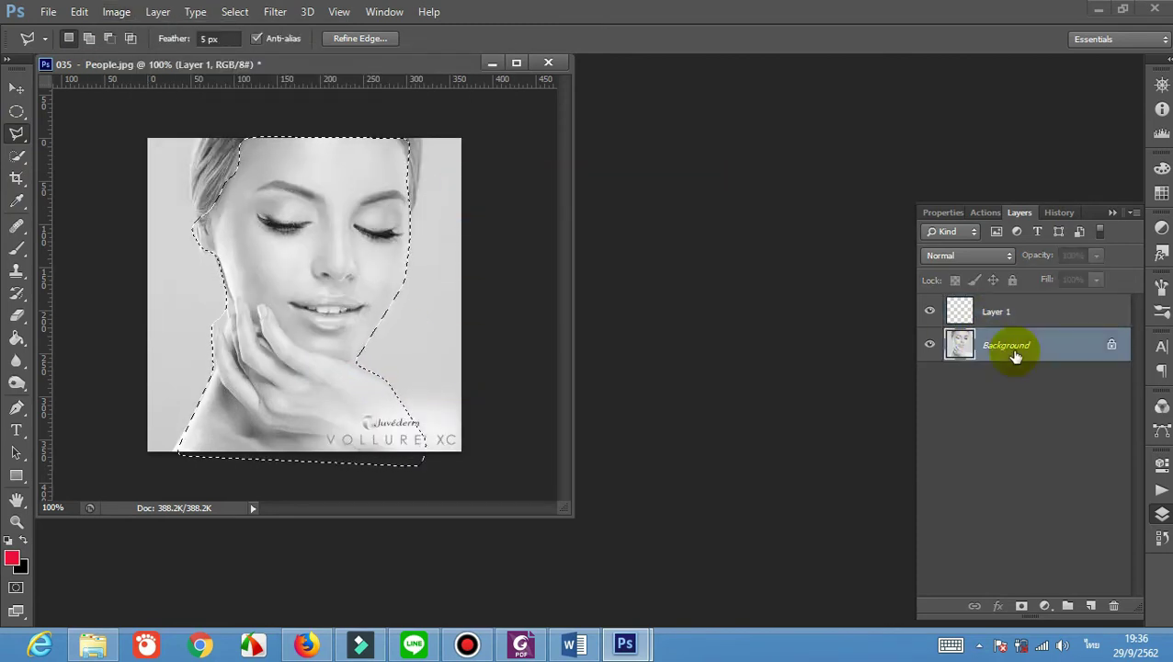
{"action": "left_click", "coordinate": [1022, 314]}
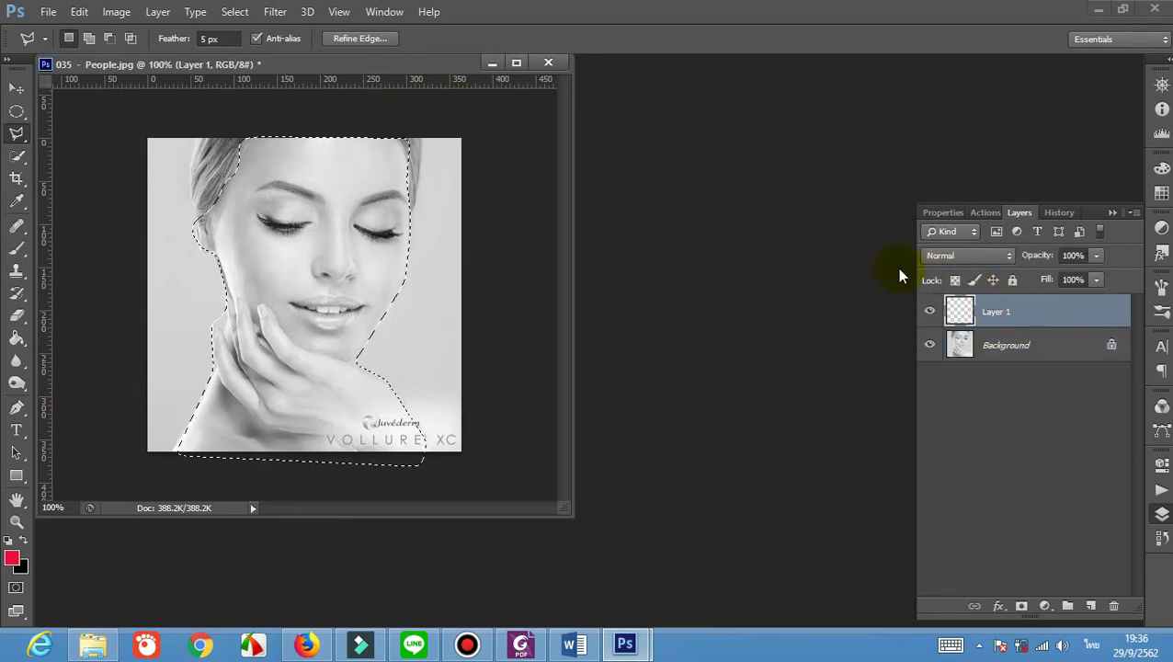
{"action": "left_click", "coordinate": [962, 349]}
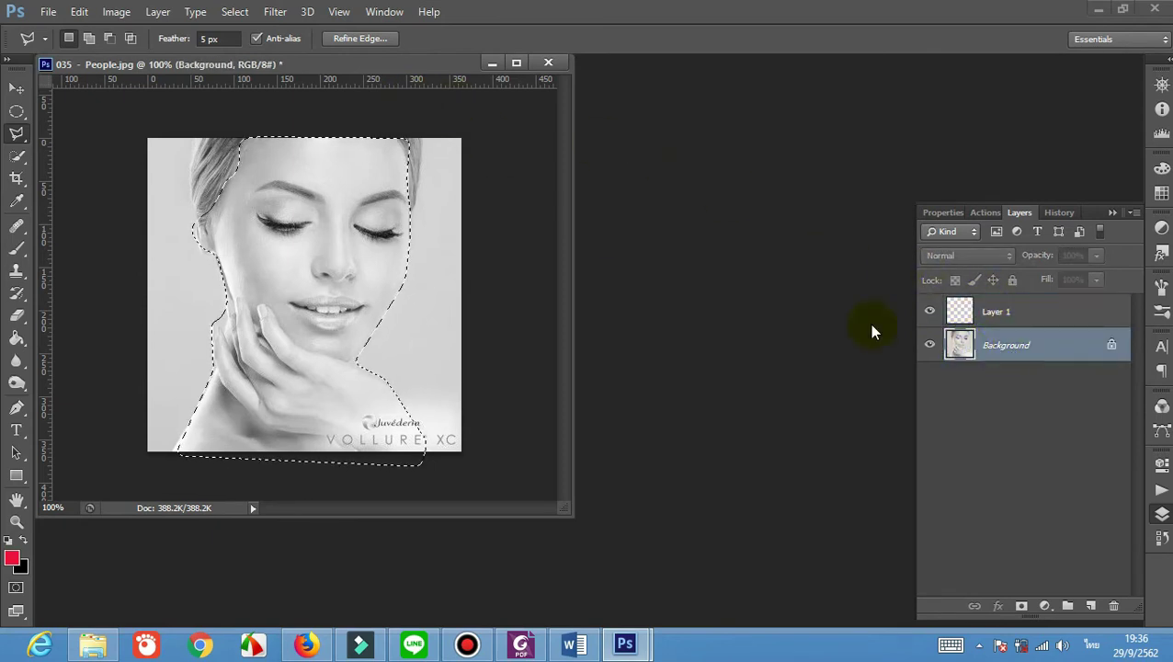
{"action": "left_click", "coordinate": [115, 11]}
{"action": "mouse_move", "coordinate": [145, 56]}
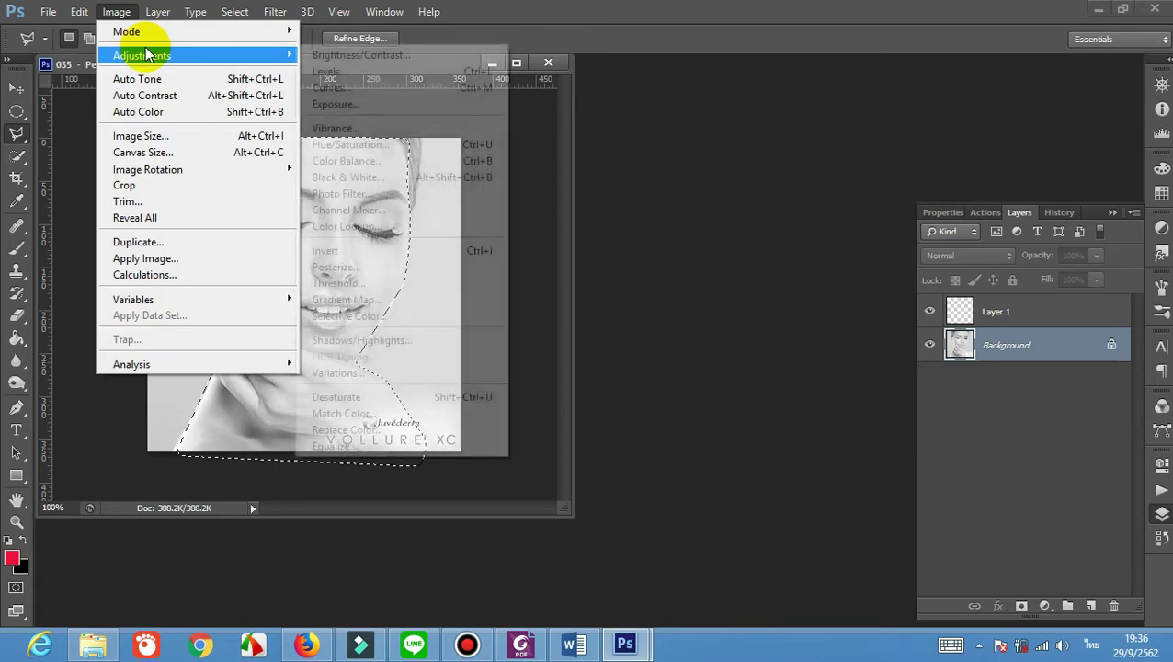
{"action": "left_click", "coordinate": [393, 373]}
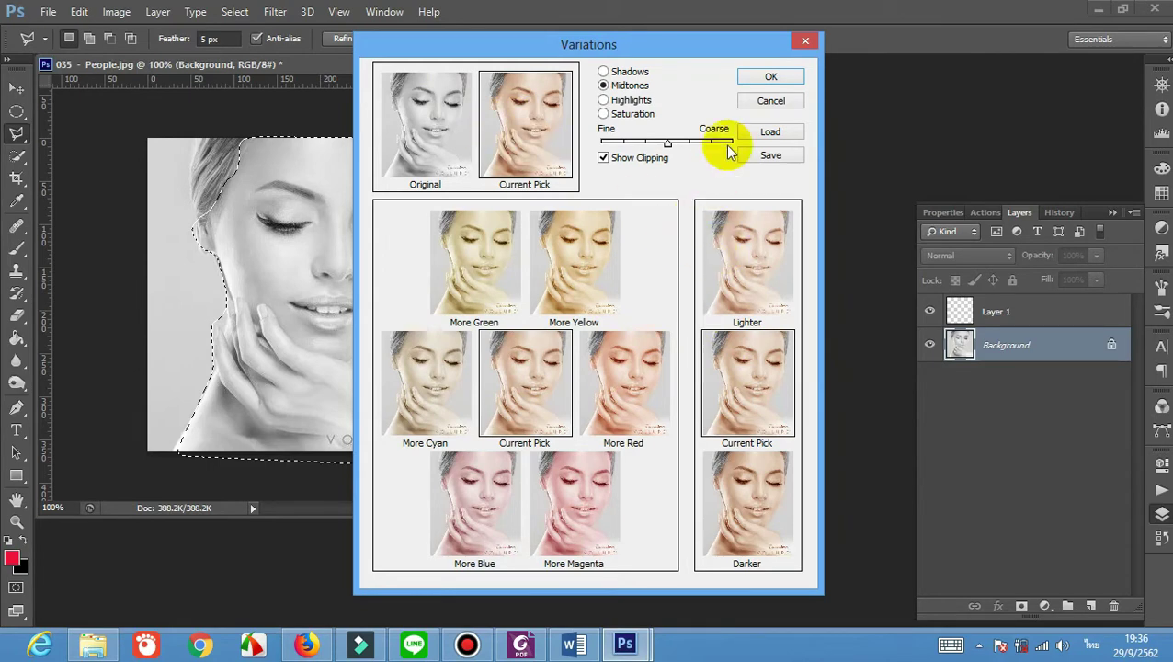
{"action": "left_click", "coordinate": [772, 77]}
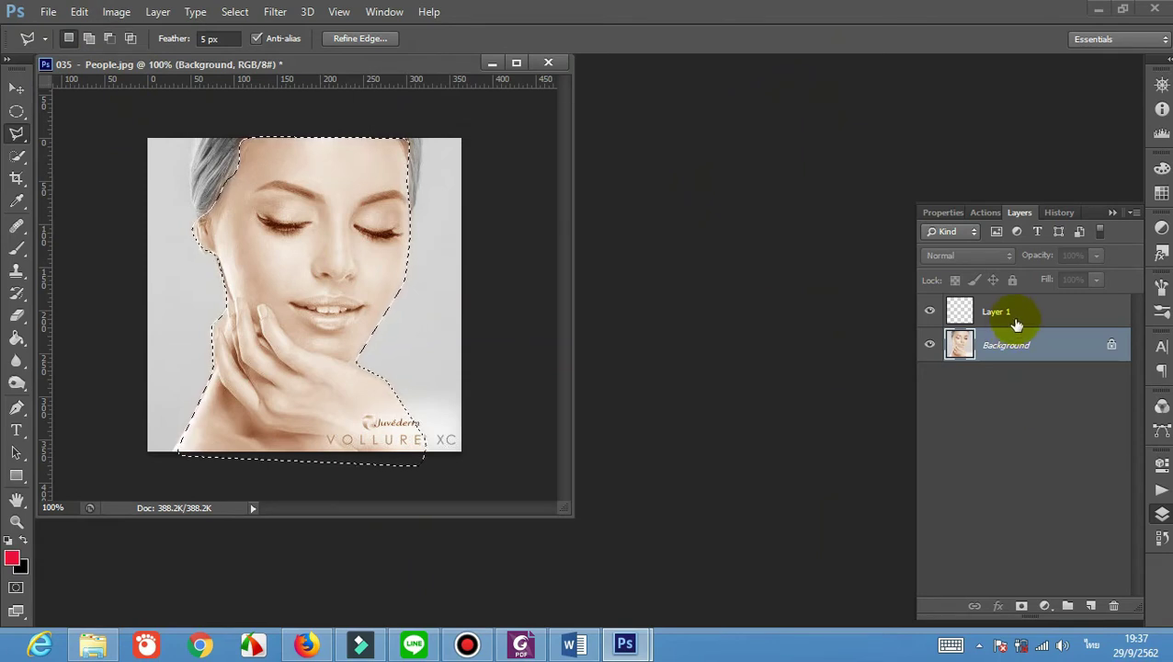
{"action": "key", "text": "ctrl+d"}
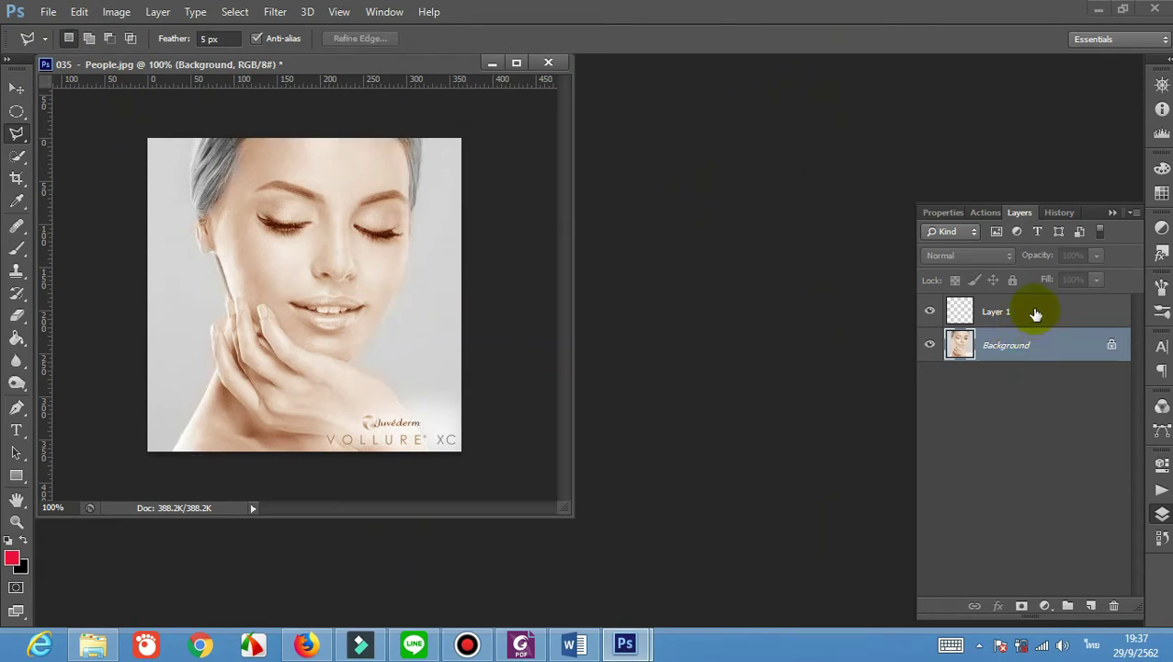
Paint the upper and lower lips red on Layer 1 with a 13 px brush
{"action": "left_click", "coordinate": [1035, 314]}
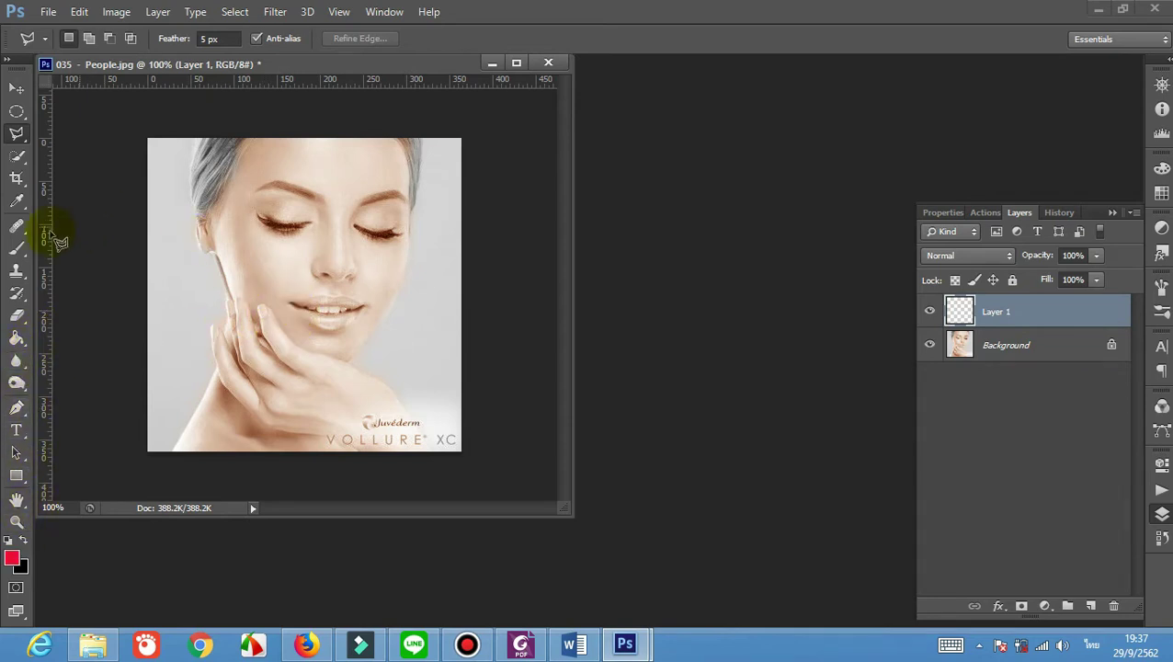
{"action": "left_click", "coordinate": [17, 248]}
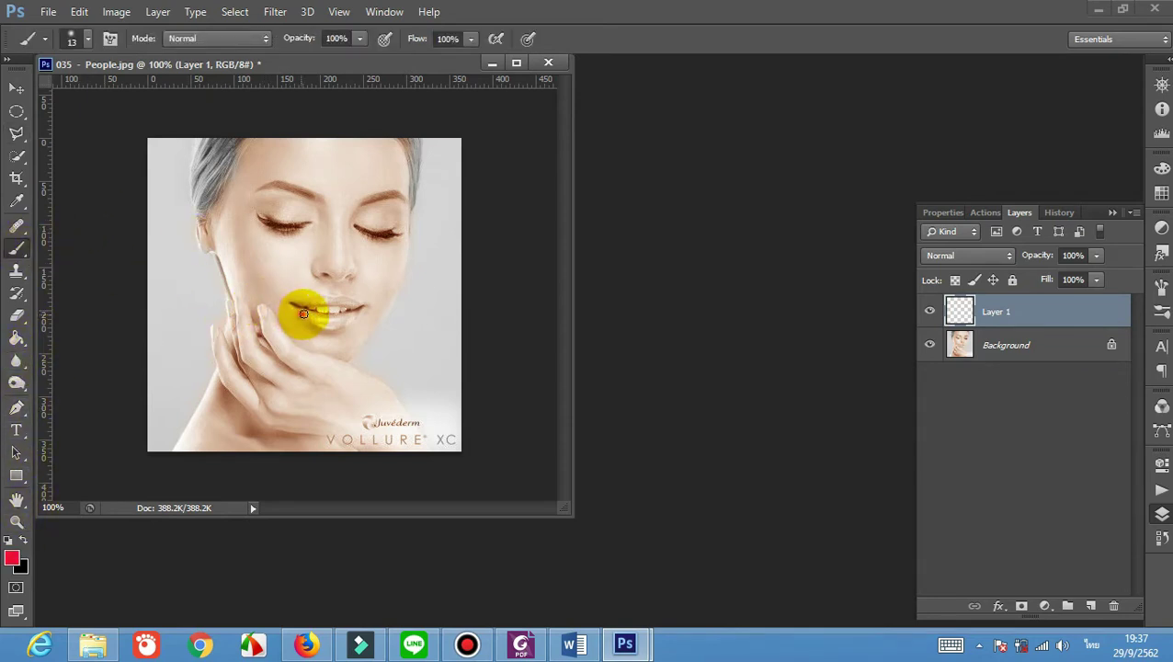
{"action": "mouse_move", "coordinate": [304, 314]}
{"action": "left_mouse_down"}
{"action": "mouse_move", "coordinate": [318, 324]}
{"action": "mouse_move", "coordinate": [361, 312]}
{"action": "left_mouse_up"}
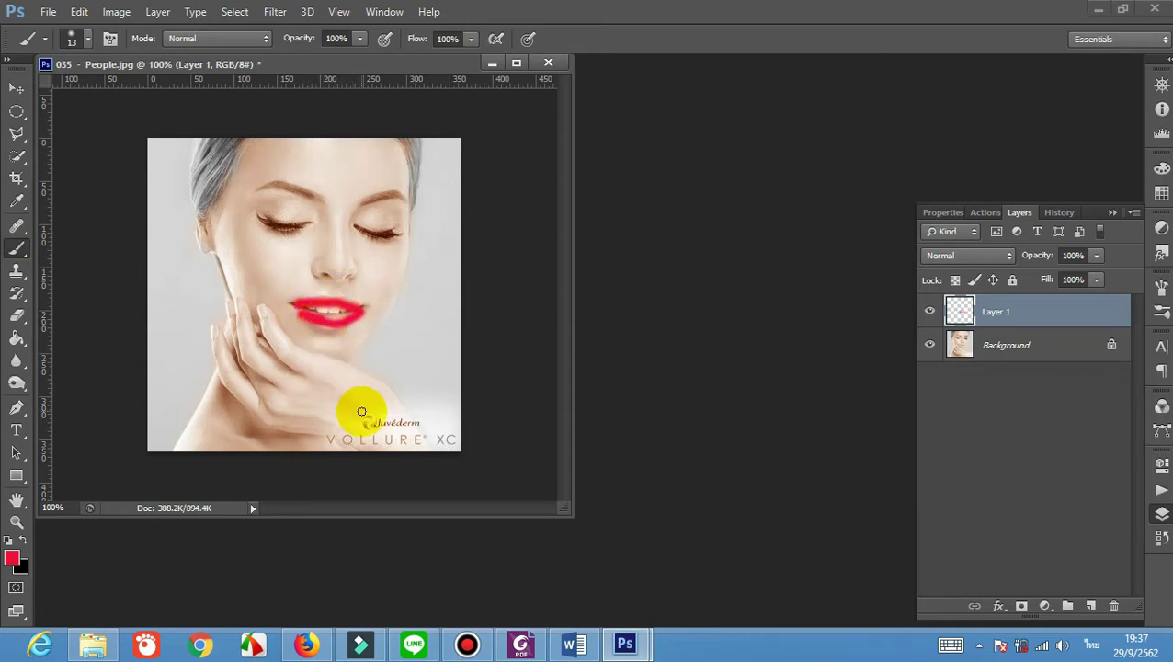
{"action": "key", "text": "ctrl+plus"}
{"action": "key", "text": "ctrl+plus"}
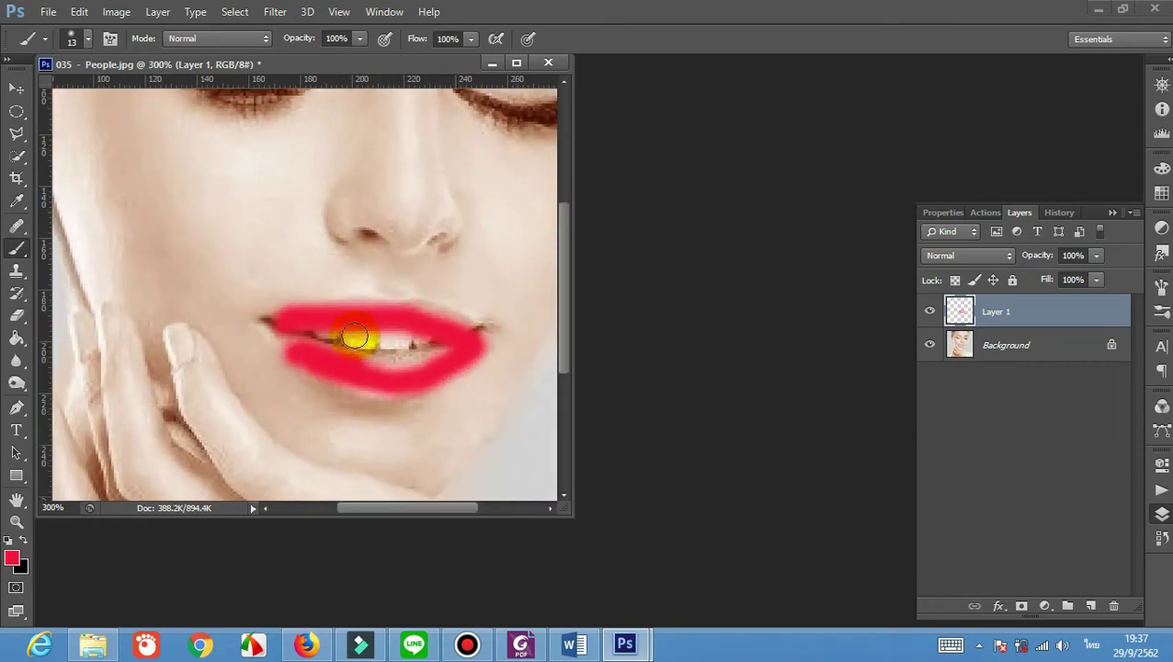
{"action": "mouse_move", "coordinate": [316, 354]}
{"action": "left_mouse_down"}
{"action": "mouse_move", "coordinate": [340, 385]}
{"action": "mouse_move", "coordinate": [387, 397]}
{"action": "mouse_move", "coordinate": [433, 364]}
{"action": "mouse_move", "coordinate": [450, 325]}
{"action": "left_mouse_up"}
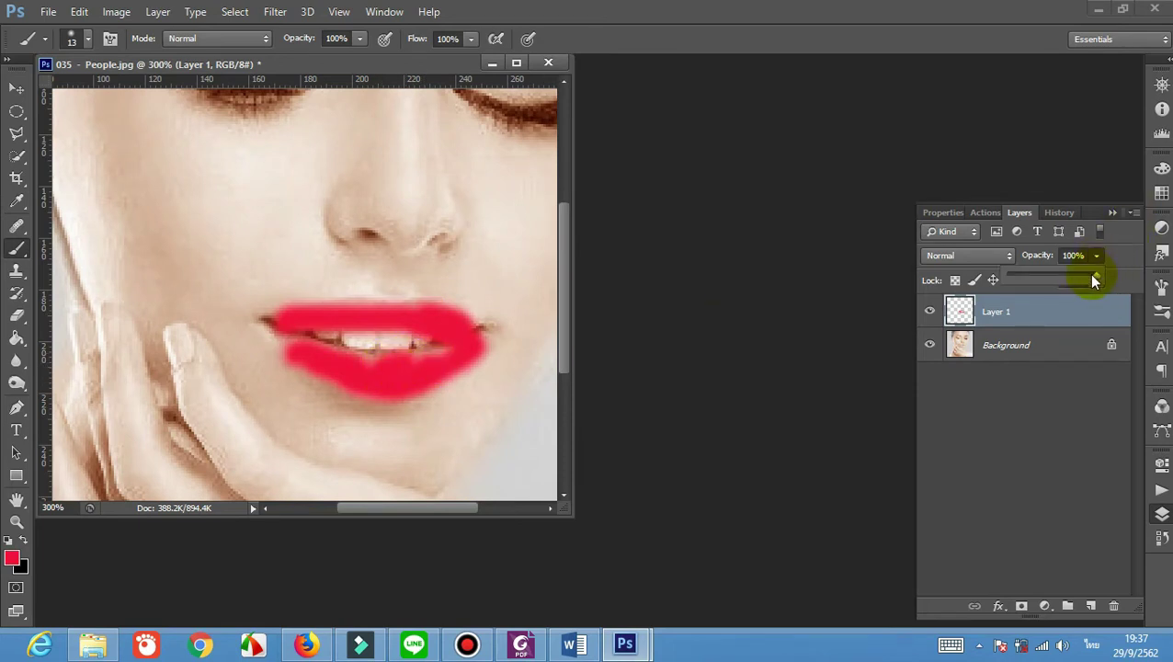
Reduce Layer 1's opacity to 26% and clean up the edge of the lip colour with a 16 px eraser
{"action": "left_click_drag", "start_coordinate": [1092, 276], "coordinate": [1030, 283]}
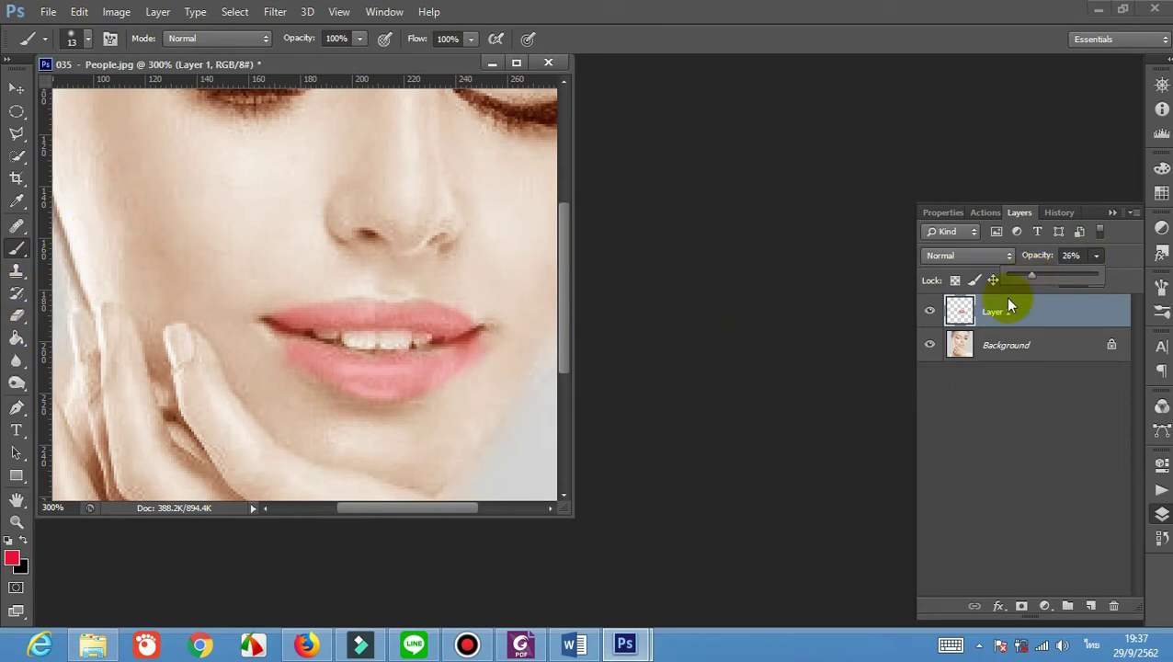
{"action": "left_click", "coordinate": [17, 316]}
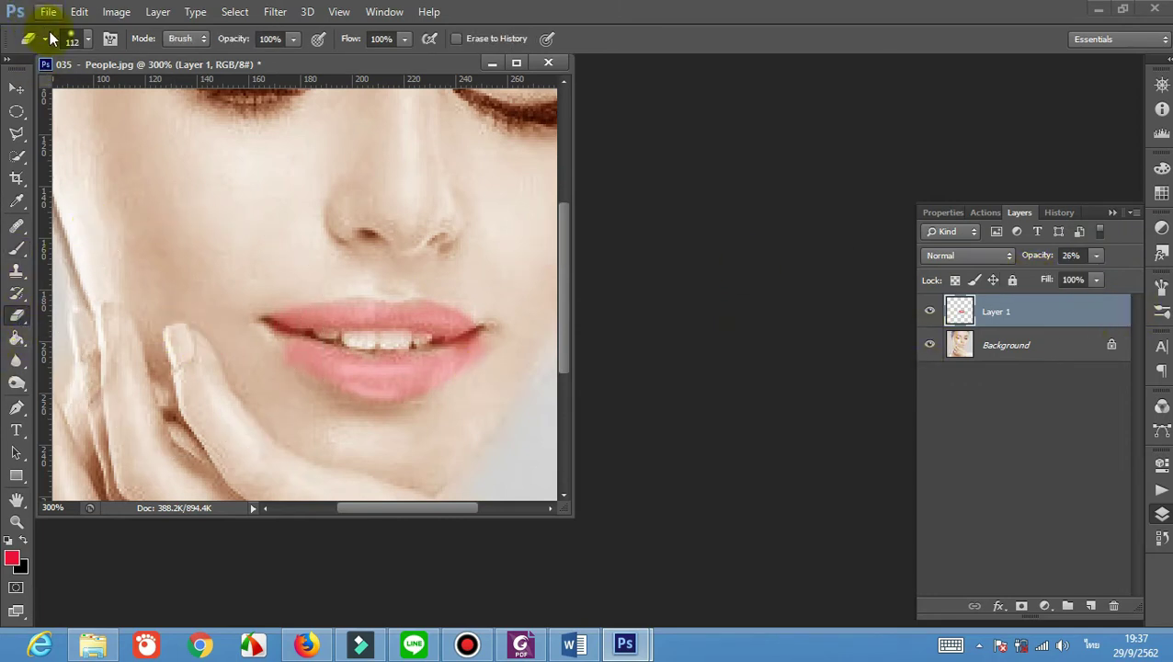
{"action": "left_click", "coordinate": [87, 40]}
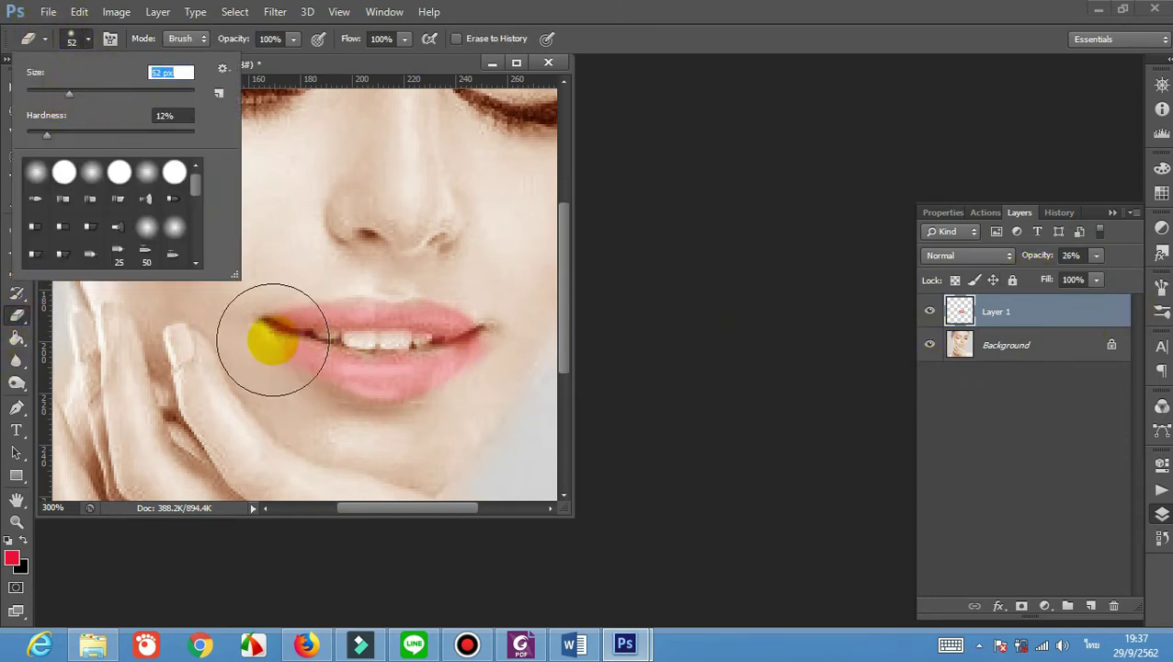
{"action": "left_click", "coordinate": [40, 89]}
{"action": "left_click", "coordinate": [241, 320]}
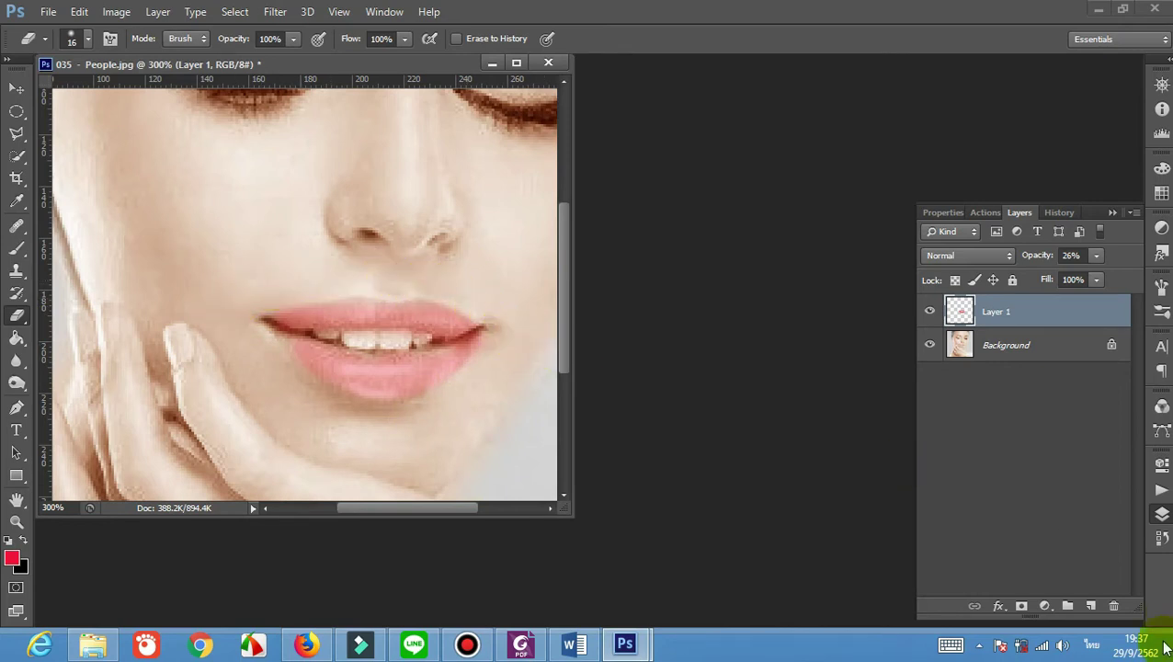
Add a new layer above the lip colour layer and try the Burn tool around the eye
{"action": "left_click", "coordinate": [1090, 604]}
{"action": "scroll", "coordinate": [327, 432], "scroll_direction": "up", "scroll_amount": 5}
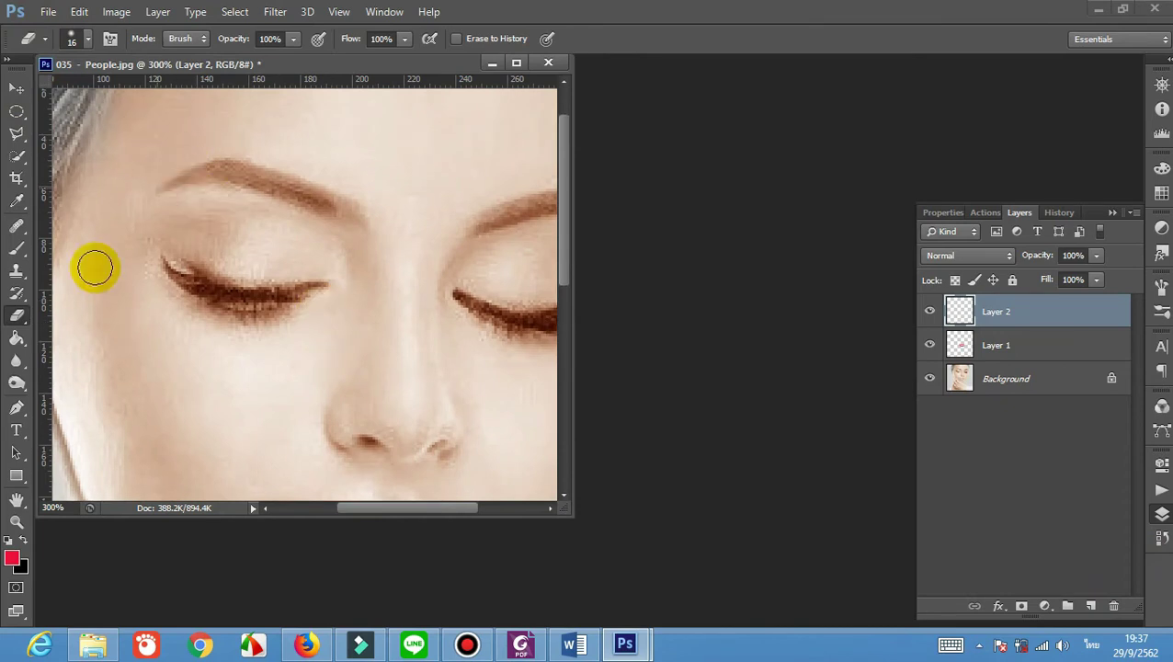
{"action": "left_click", "coordinate": [16, 383]}
{"action": "mouse_move", "coordinate": [294, 193]}
{"action": "left_mouse_down"}
{"action": "mouse_move", "coordinate": [262, 170]}
{"action": "mouse_move", "coordinate": [281, 177]}
{"action": "left_mouse_up"}
{"action": "mouse_move", "coordinate": [379, 275]}
{"action": "left_mouse_down"}
{"action": "mouse_move", "coordinate": [469, 234]}
{"action": "mouse_move", "coordinate": [288, 374]}
{"action": "left_mouse_up"}
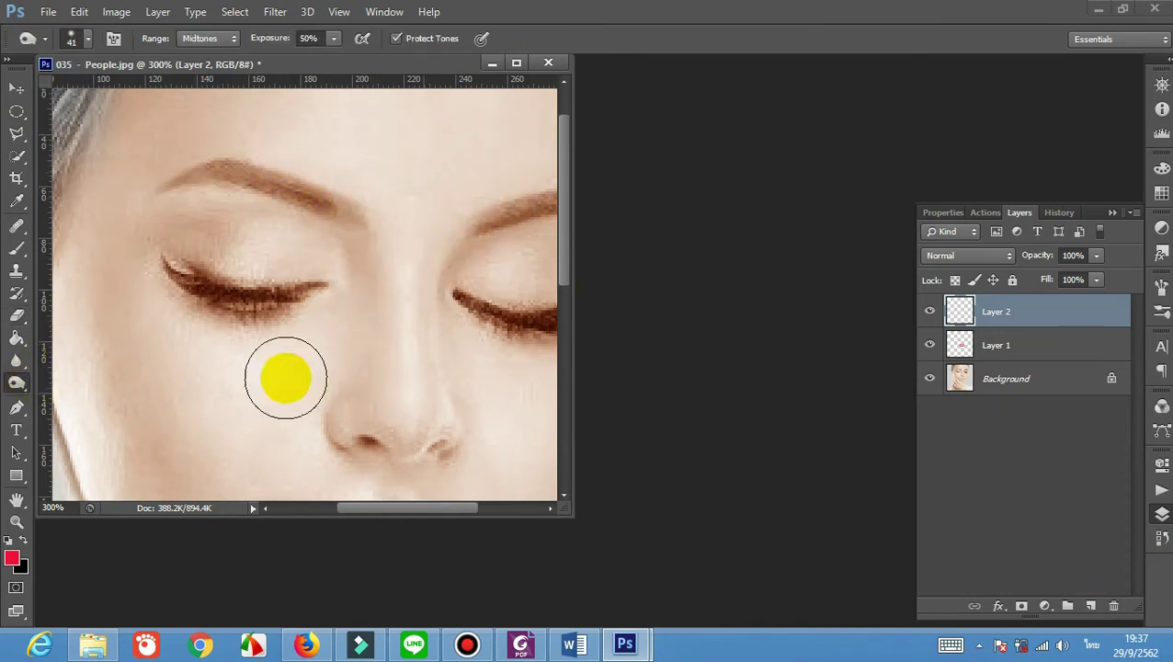
Set the foreground colour to dark brown #291b1e and Layer 2's opacity to 27%
{"action": "left_click", "coordinate": [15, 559]}
{"action": "left_click", "coordinate": [442, 339]}
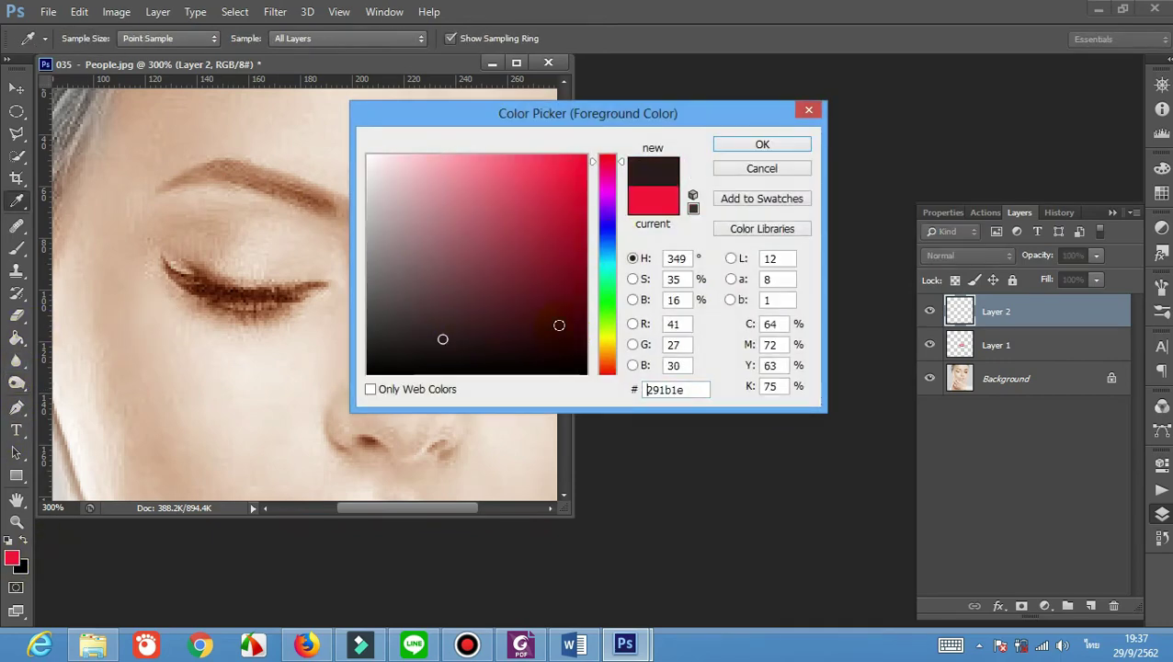
{"action": "left_click", "coordinate": [735, 150]}
{"action": "key", "text": "o"}
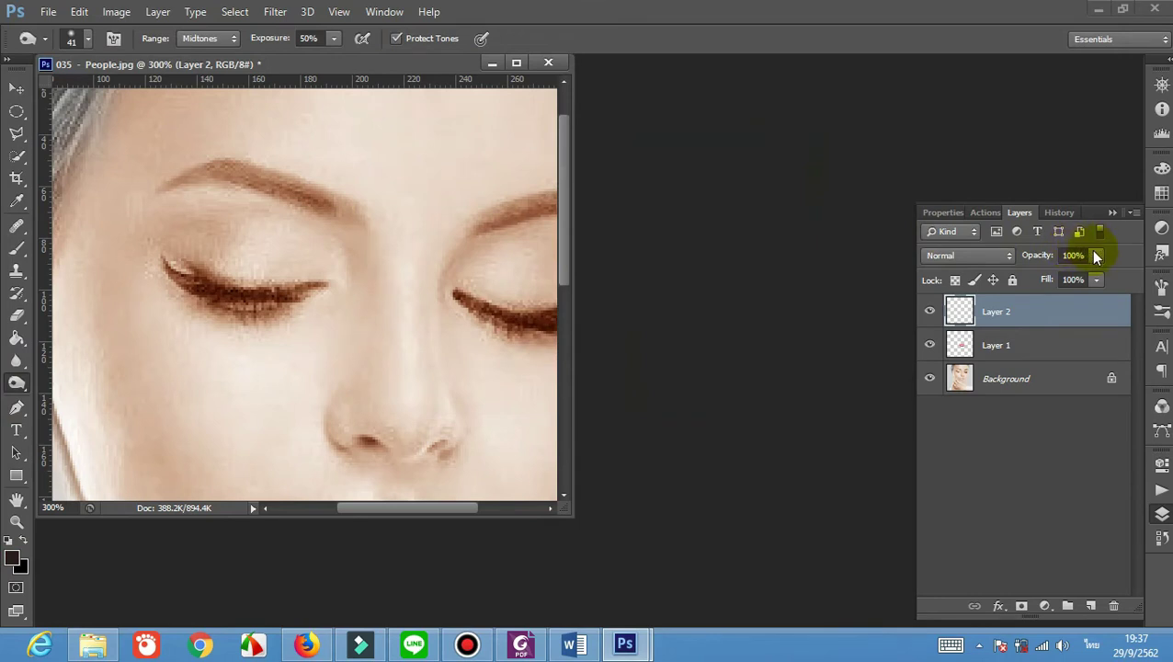
{"action": "left_click", "coordinate": [1034, 280]}
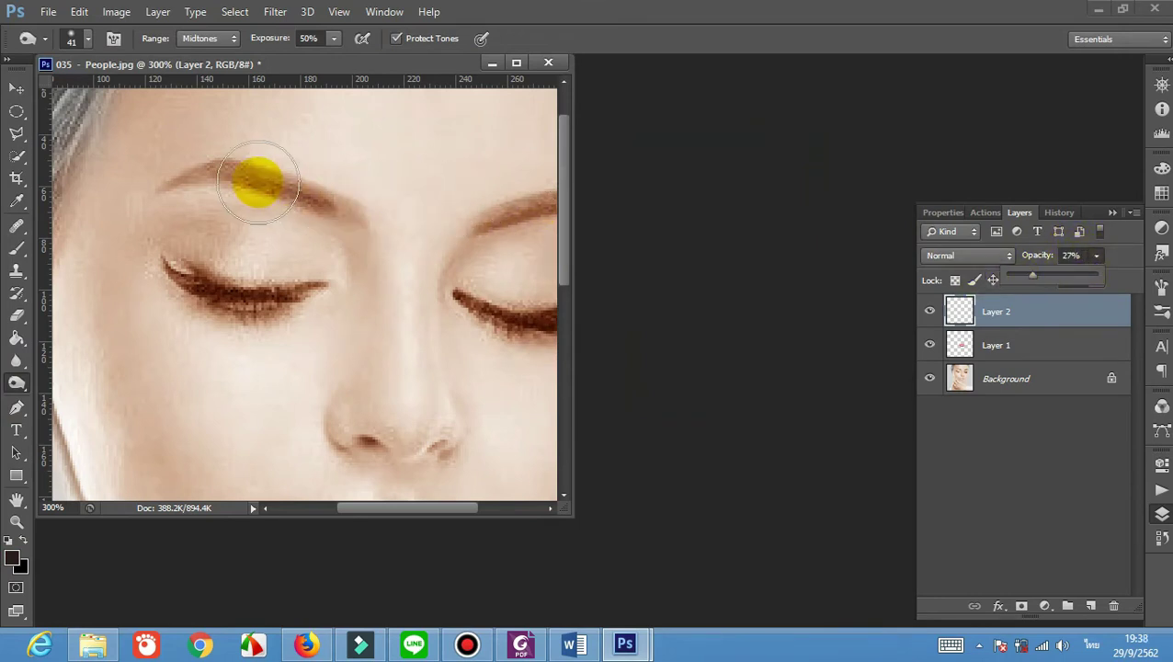
Try to darken both eyebrows on Layer 2 with a 15 px Burn brush and set the layer's opacity to 56%
{"action": "left_click", "coordinate": [84, 43]}
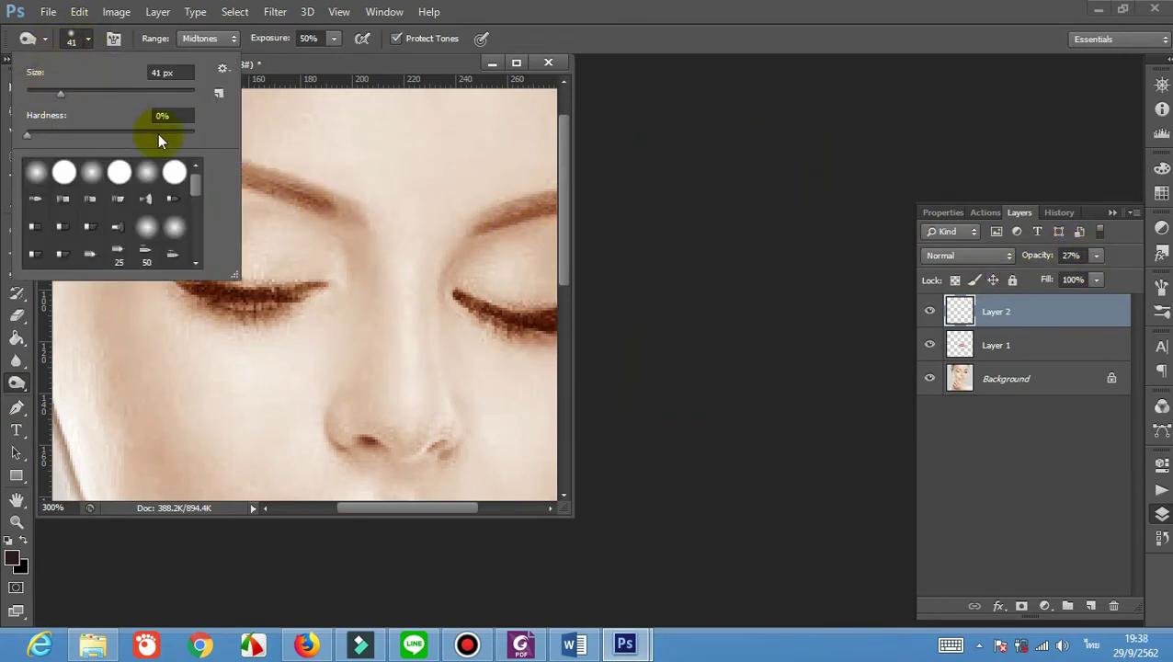
{"action": "left_click", "coordinate": [38, 92]}
{"action": "left_click", "coordinate": [329, 198]}
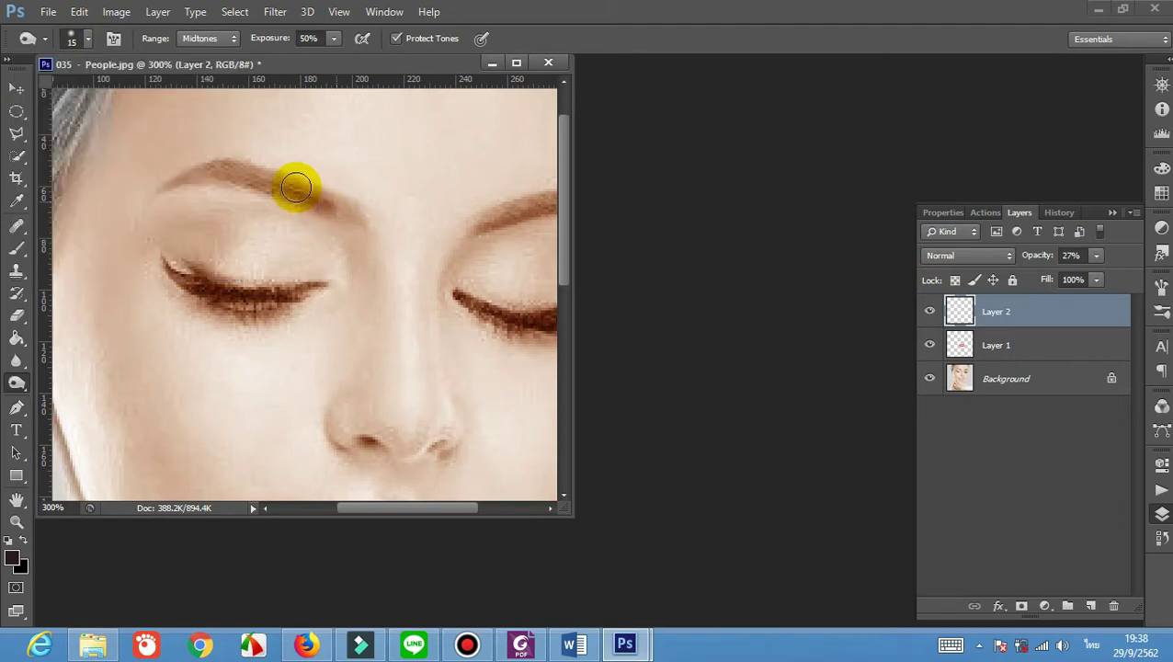
{"action": "mouse_move", "coordinate": [163, 183]}
{"action": "left_mouse_down"}
{"action": "mouse_move", "coordinate": [232, 171]}
{"action": "mouse_move", "coordinate": [349, 209]}
{"action": "left_mouse_up"}
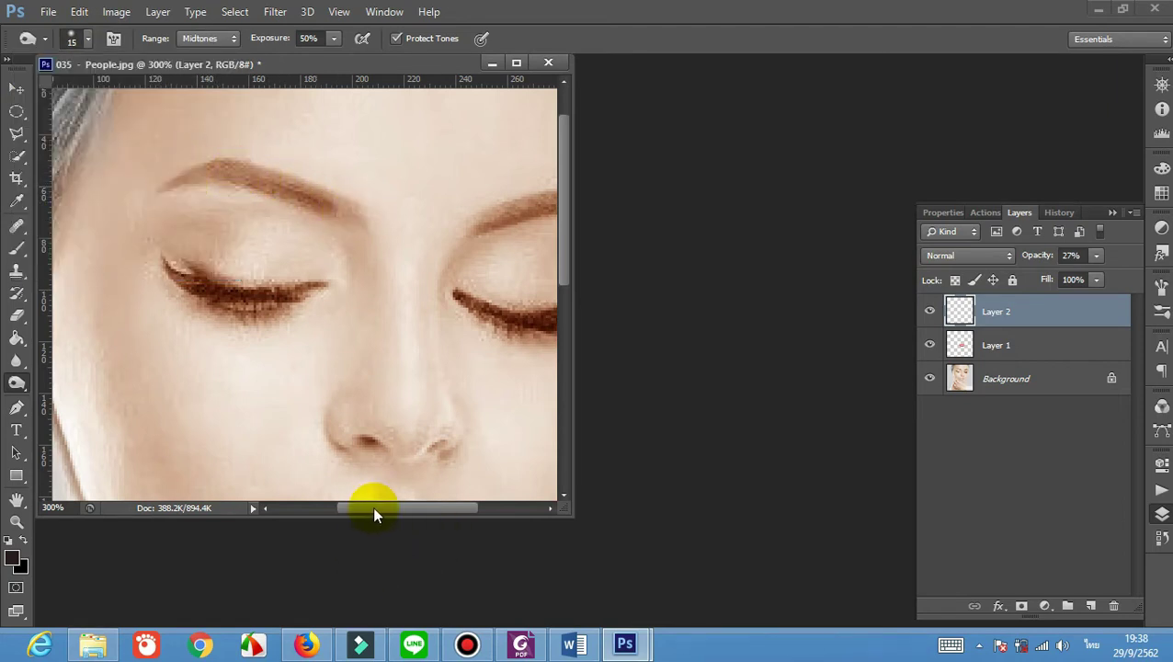
{"action": "left_click_drag", "start_coordinate": [374, 513], "coordinate": [414, 513]}
{"action": "mouse_move", "coordinate": [335, 230]}
{"action": "left_mouse_down"}
{"action": "mouse_move", "coordinate": [448, 204]}
{"action": "mouse_move", "coordinate": [460, 209]}
{"action": "mouse_move", "coordinate": [352, 222]}
{"action": "mouse_move", "coordinate": [485, 215]}
{"action": "mouse_move", "coordinate": [377, 211]}
{"action": "mouse_move", "coordinate": [330, 224]}
{"action": "mouse_move", "coordinate": [453, 205]}
{"action": "left_mouse_up"}
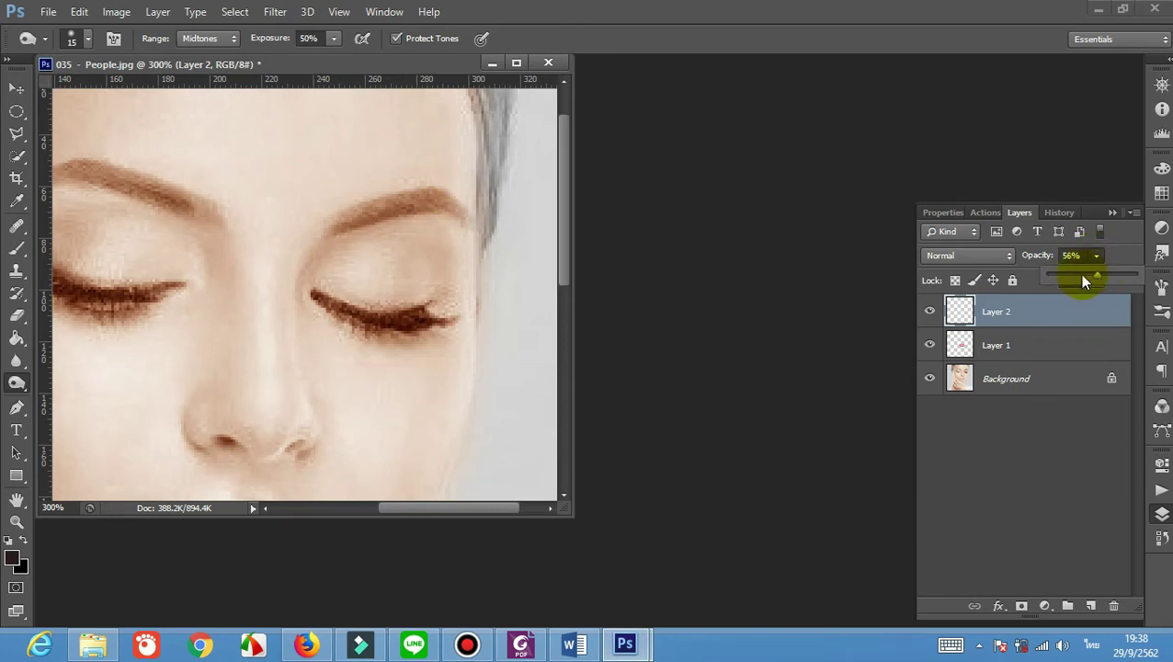
{"action": "mouse_move", "coordinate": [395, 271]}
{"action": "left_mouse_down"}
{"action": "mouse_move", "coordinate": [352, 225]}
{"action": "mouse_move", "coordinate": [380, 207]}
{"action": "mouse_move", "coordinate": [458, 194]}
{"action": "mouse_move", "coordinate": [470, 205]}
{"action": "mouse_move", "coordinate": [156, 191]}
{"action": "mouse_move", "coordinate": [187, 207]}
{"action": "mouse_move", "coordinate": [116, 175]}
{"action": "mouse_move", "coordinate": [35, 176]}
{"action": "left_mouse_up"}
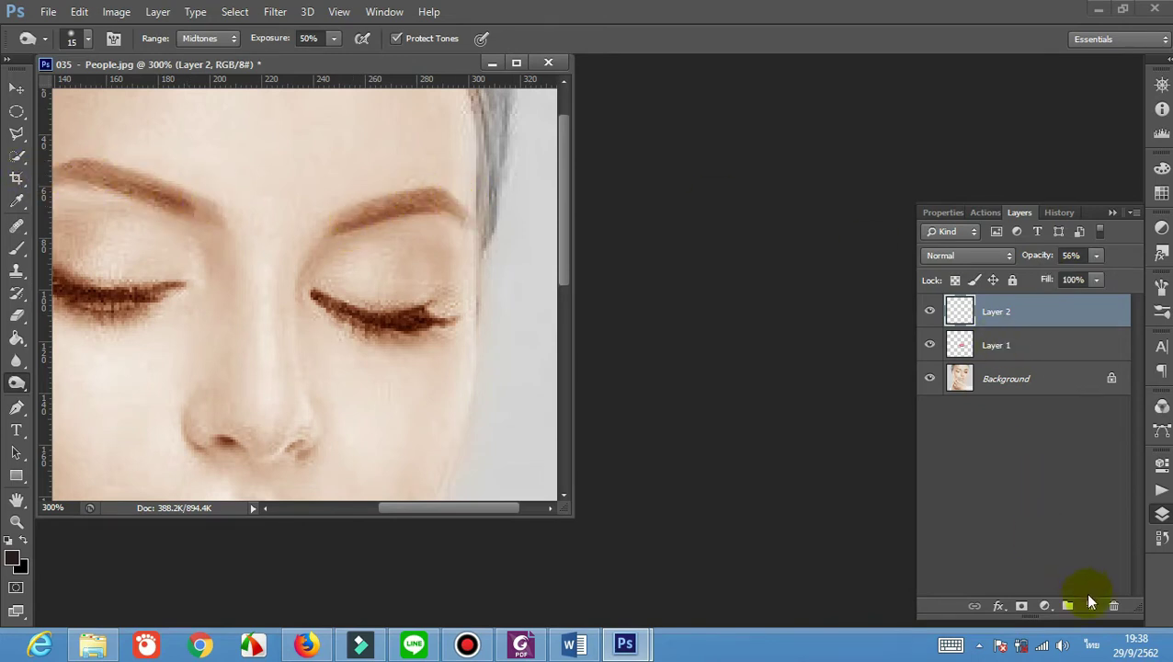
Add a new layer above Layer 2 and set the foreground colour to red #d52143
{"action": "left_click", "coordinate": [1089, 605]}
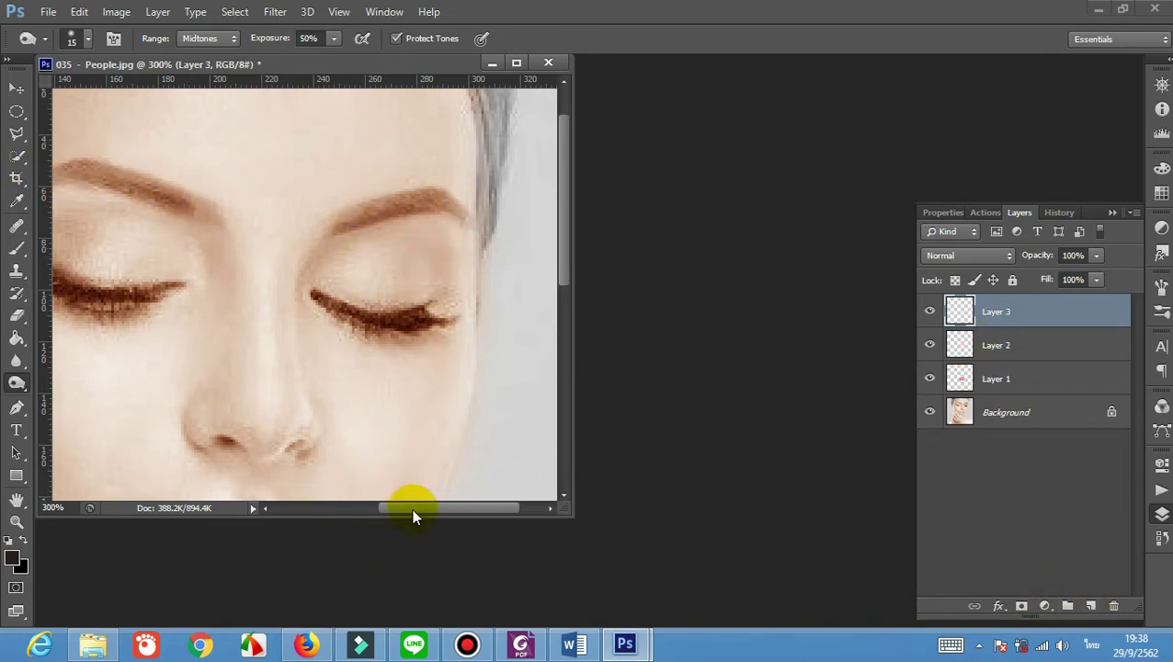
{"action": "left_click_drag", "start_coordinate": [412, 516], "coordinate": [360, 510]}
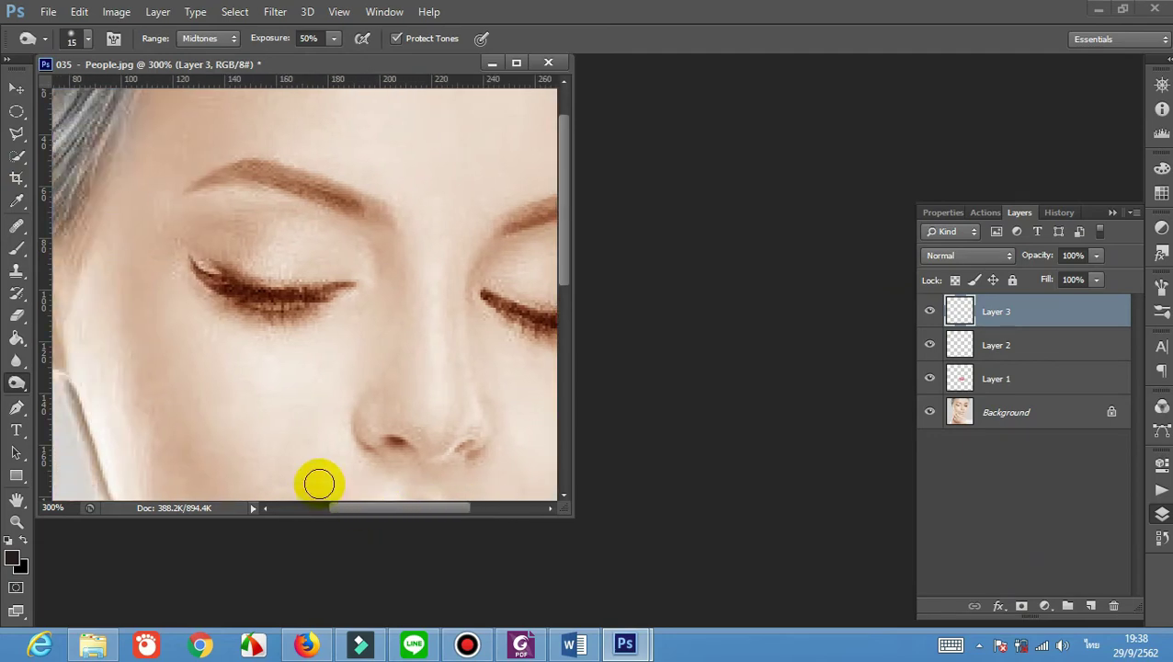
{"action": "left_click", "coordinate": [11, 559]}
{"action": "left_click", "coordinate": [551, 193]}
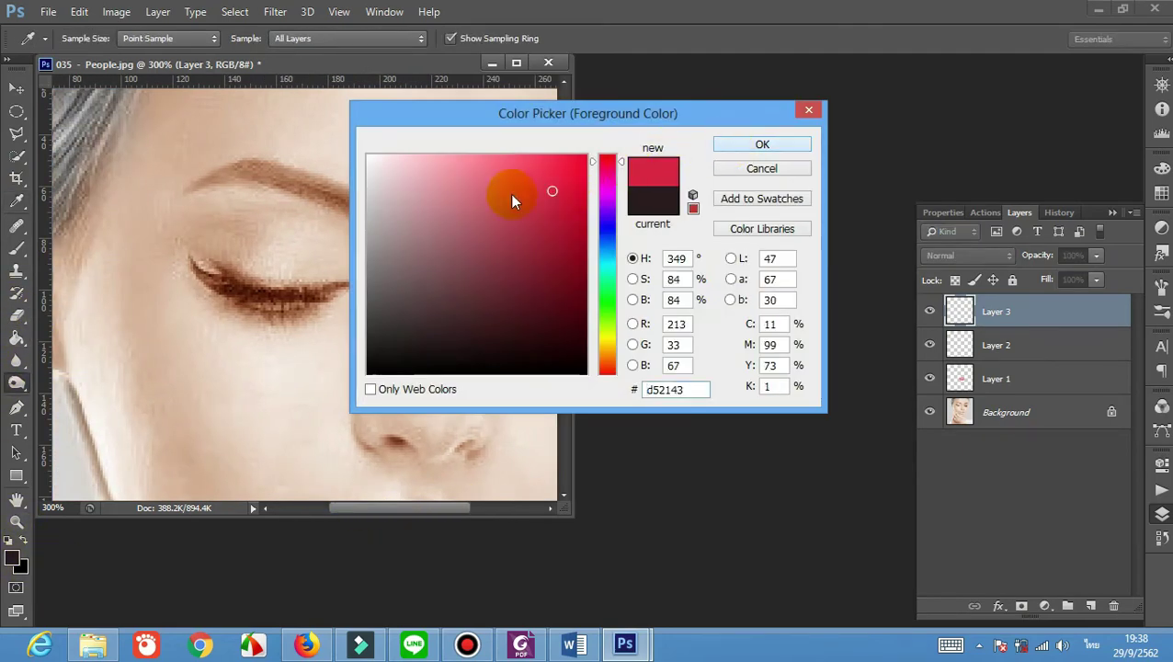
{"action": "key", "text": "Return"}
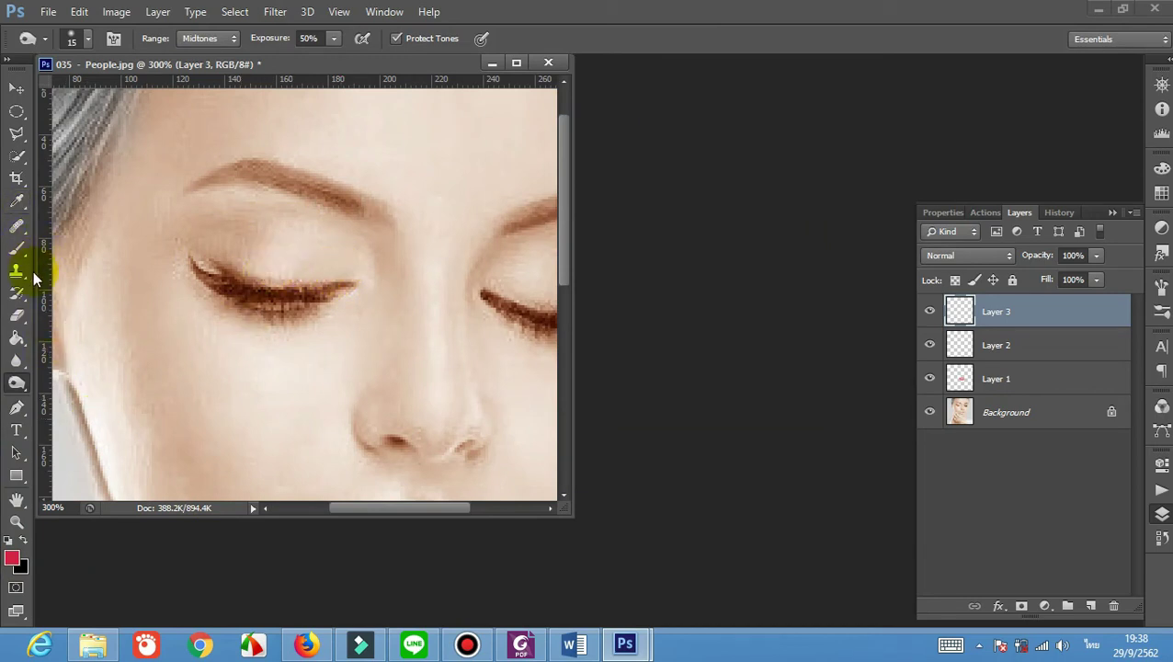
Paint red eyeshadow over both upper eyelids on Layer 3 with a 13 px brush and reduce the layer's opacity to 14%
{"action": "left_click", "coordinate": [17, 246]}
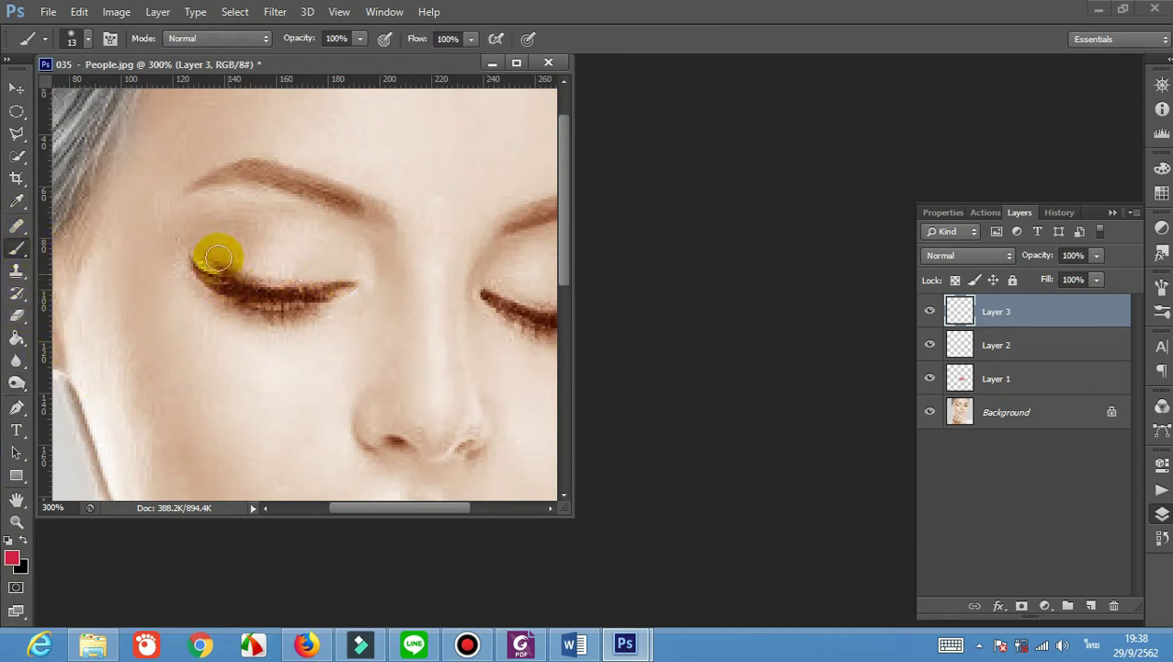
{"action": "mouse_move", "coordinate": [217, 256]}
{"action": "left_mouse_down"}
{"action": "mouse_move", "coordinate": [262, 272]}
{"action": "mouse_move", "coordinate": [330, 267]}
{"action": "mouse_move", "coordinate": [217, 247]}
{"action": "left_mouse_up"}
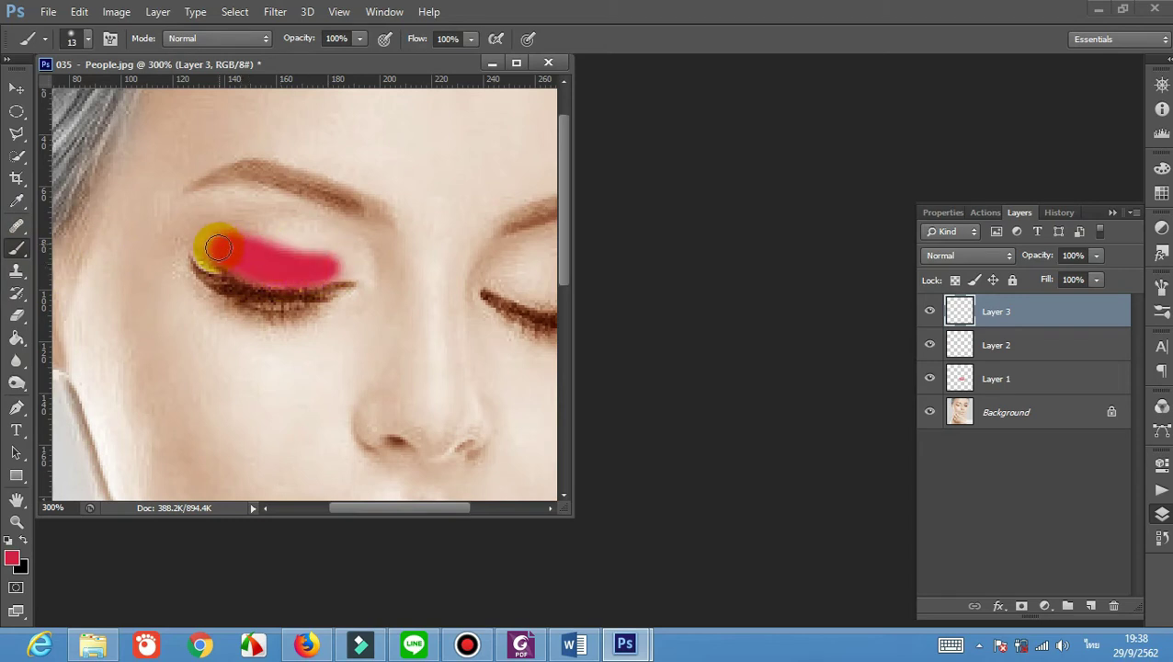
{"action": "left_click_drag", "start_coordinate": [423, 508], "coordinate": [438, 508]}
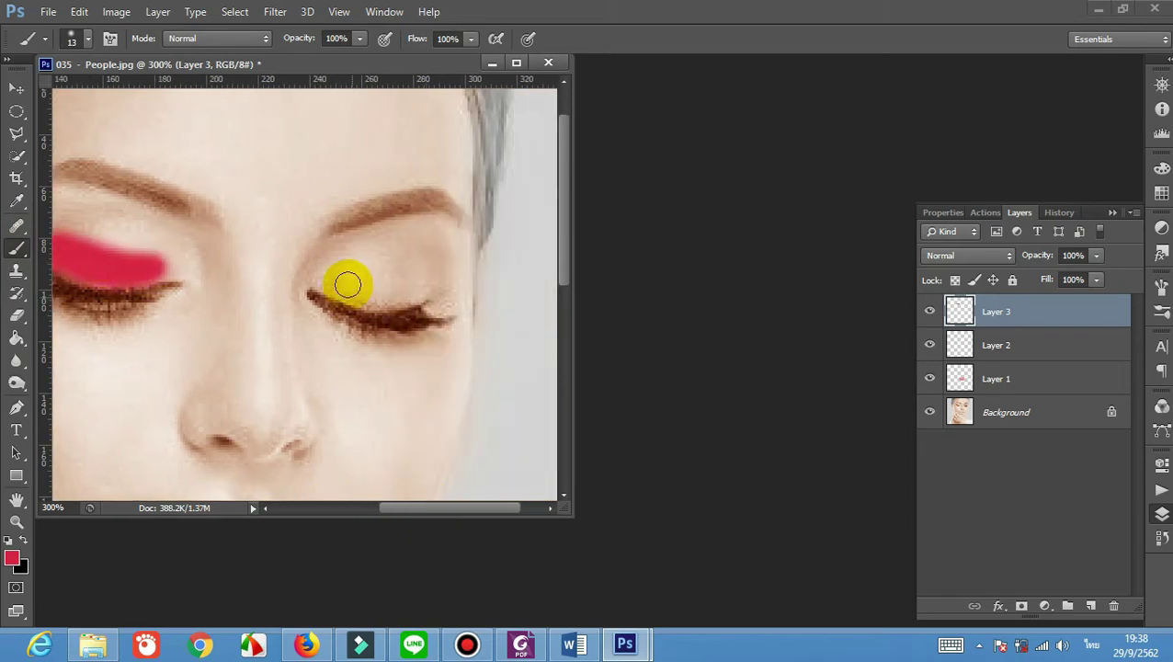
{"action": "mouse_move", "coordinate": [349, 278]}
{"action": "left_mouse_down"}
{"action": "mouse_move", "coordinate": [335, 280]}
{"action": "mouse_move", "coordinate": [405, 288]}
{"action": "mouse_move", "coordinate": [340, 267]}
{"action": "mouse_move", "coordinate": [432, 267]}
{"action": "mouse_move", "coordinate": [427, 276]}
{"action": "left_mouse_up"}
{"action": "left_click_drag", "start_coordinate": [169, 270], "coordinate": [64, 225]}
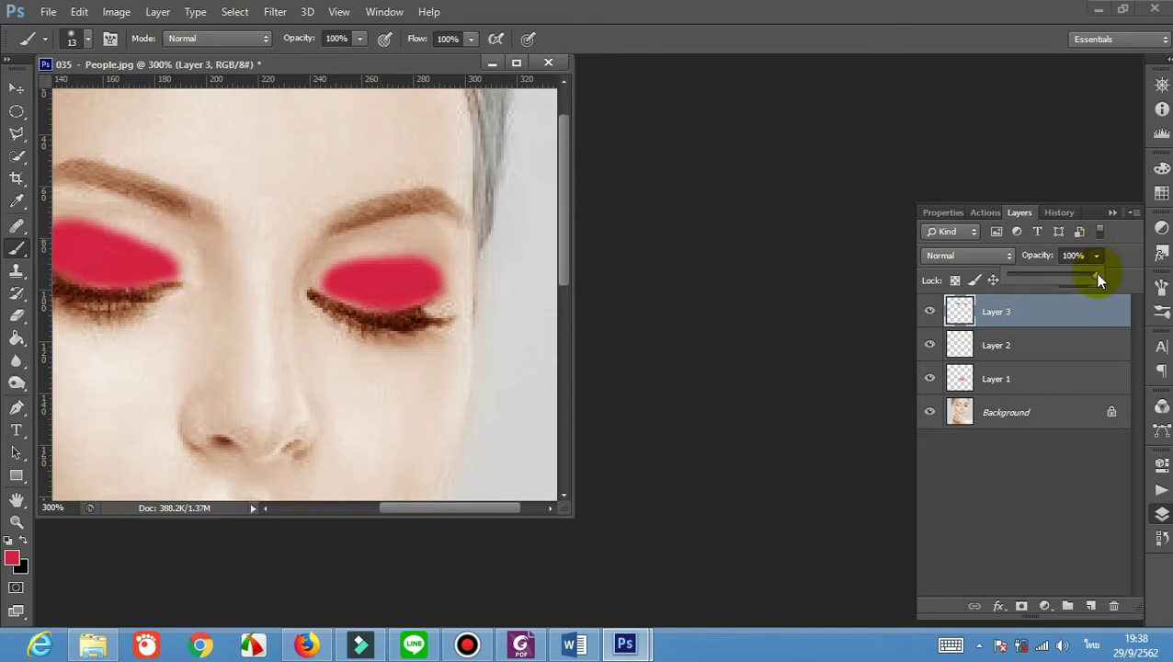
{"action": "left_click_drag", "start_coordinate": [1085, 276], "coordinate": [1020, 278]}
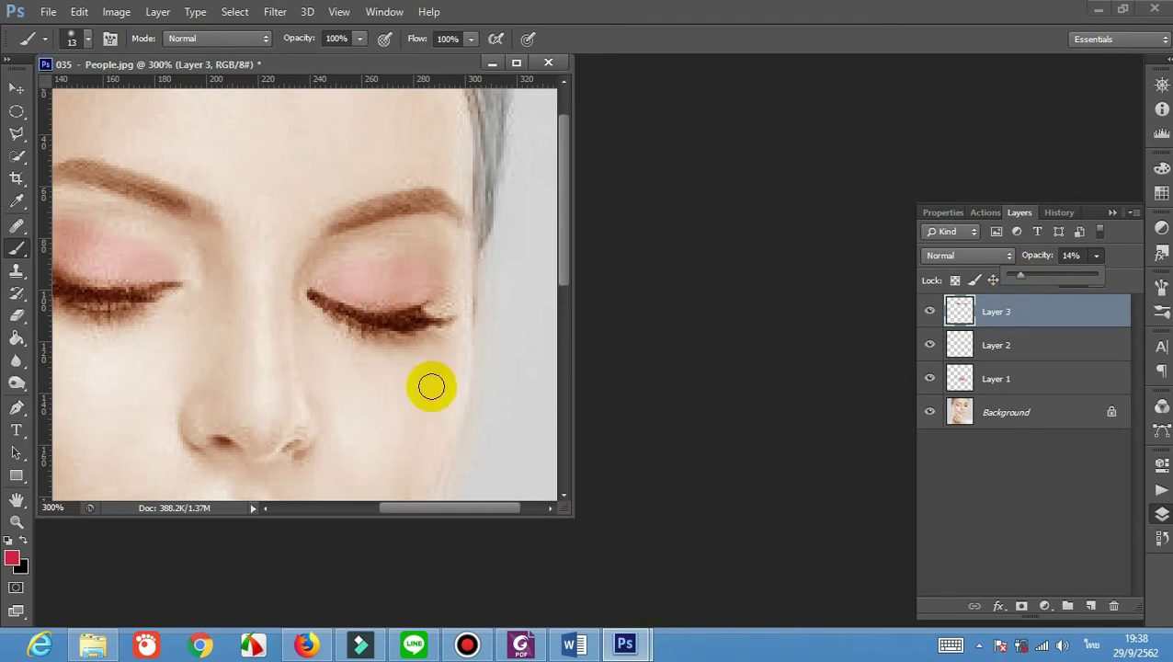
Paint the eyebrows black on Layer 2 with a 13 px brush and lower the layer's opacity to 0%
{"action": "left_click_drag", "start_coordinate": [406, 506], "coordinate": [360, 506]}
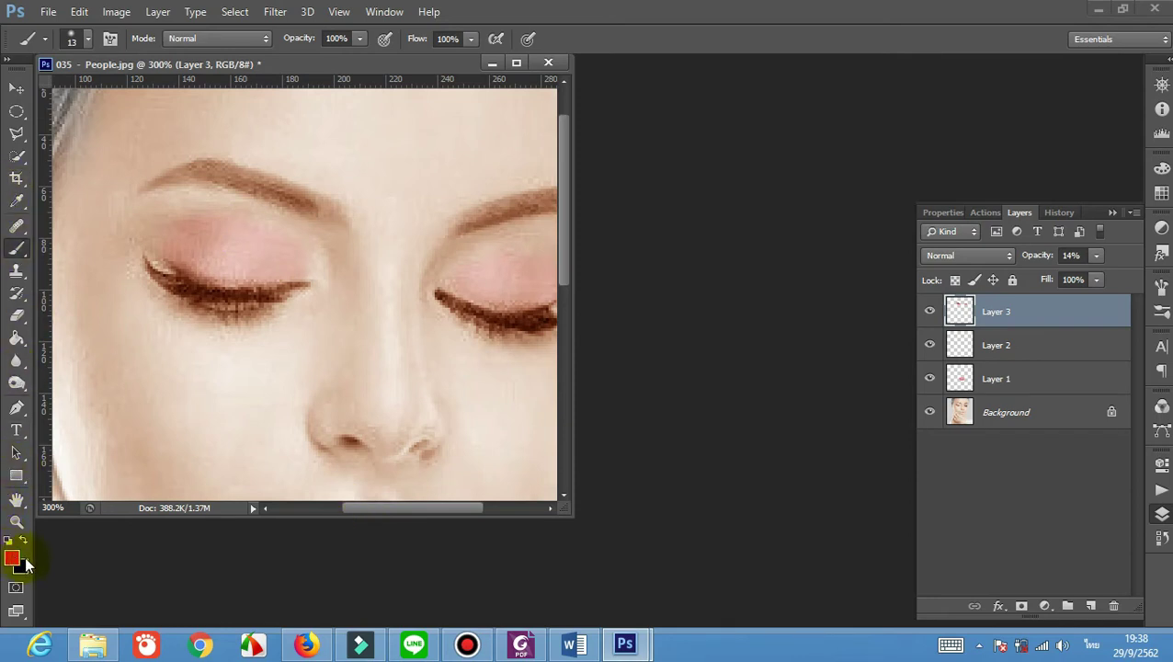
{"action": "left_click", "coordinate": [1040, 345]}
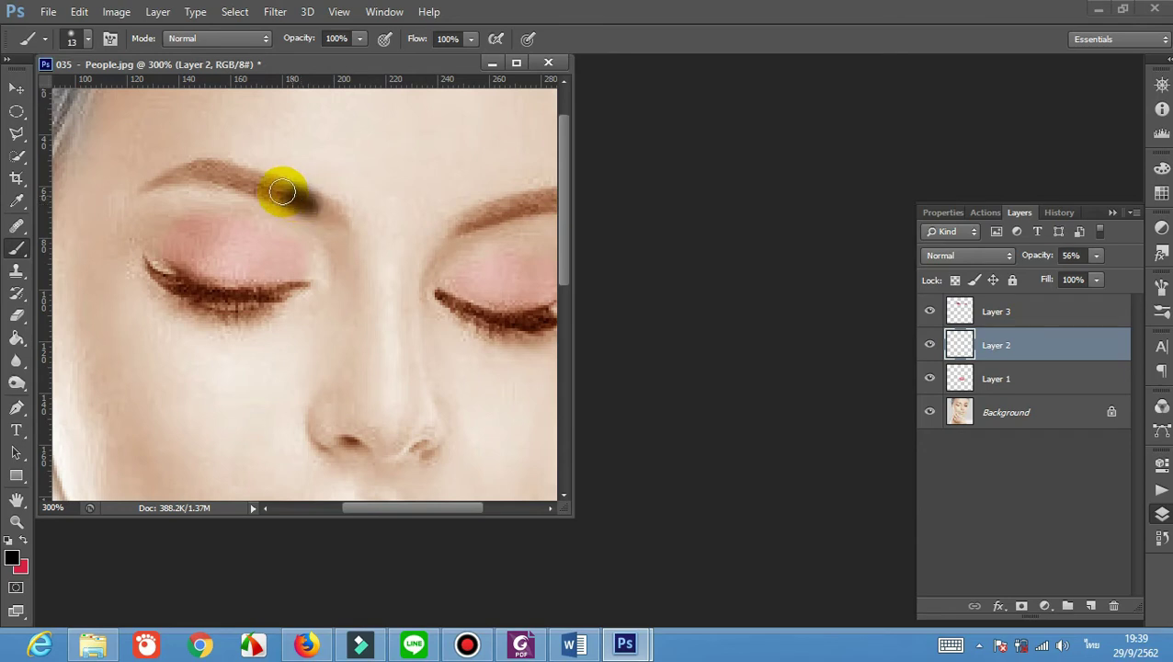
{"action": "mouse_move", "coordinate": [283, 191]}
{"action": "left_mouse_down"}
{"action": "mouse_move", "coordinate": [189, 173]}
{"action": "mouse_move", "coordinate": [128, 189]}
{"action": "left_mouse_up"}
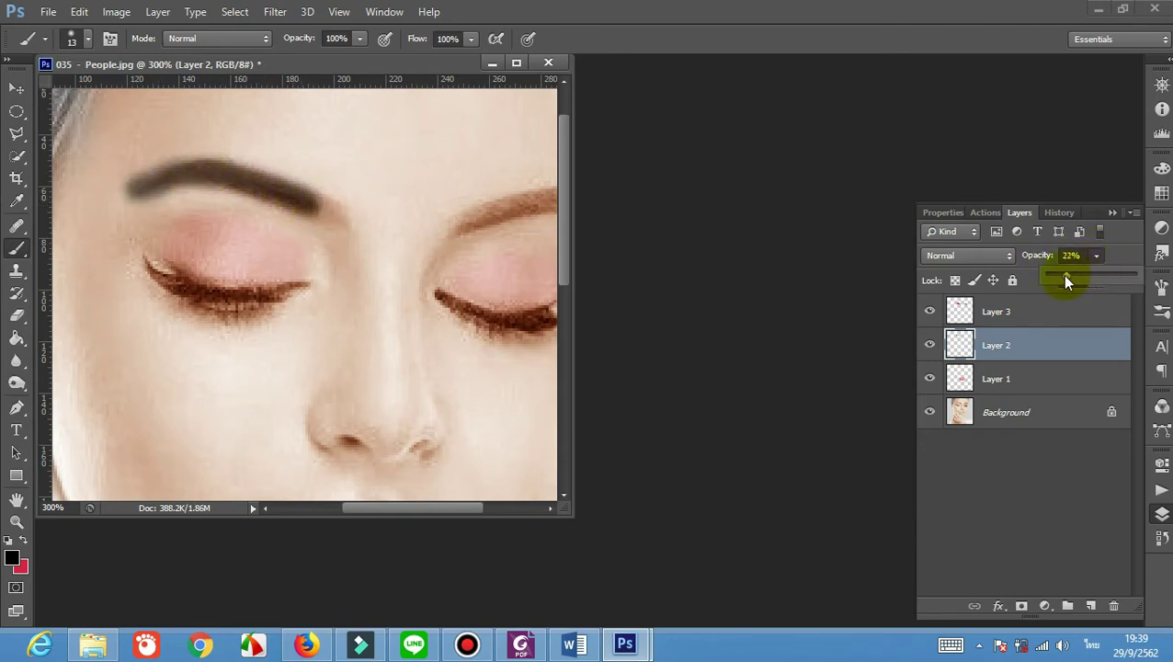
{"action": "left_click_drag", "start_coordinate": [1065, 279], "coordinate": [1039, 280]}
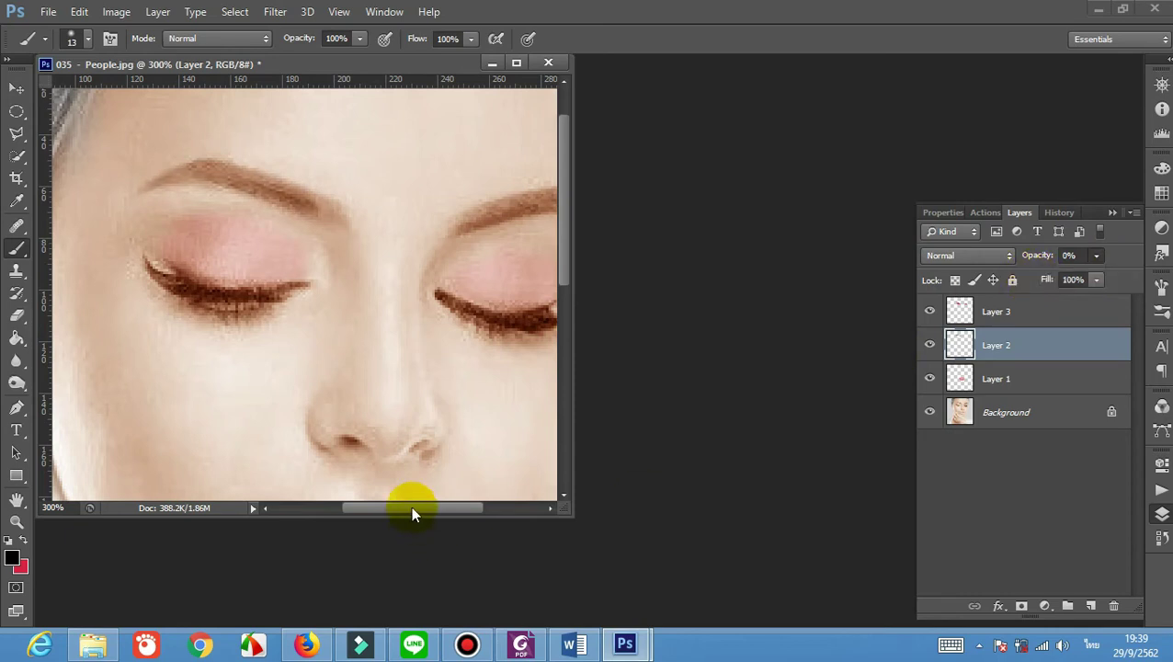
{"action": "left_click_drag", "start_coordinate": [411, 509], "coordinate": [438, 506]}
{"action": "left_click", "coordinate": [411, 291]}
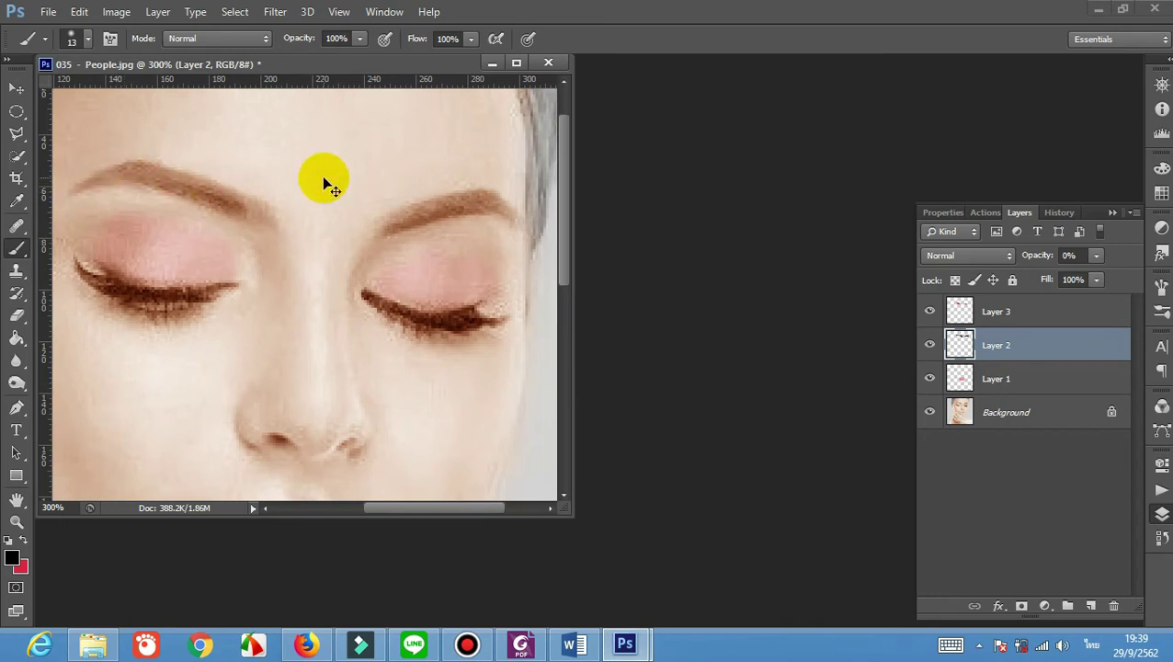
Add a new layer above Layer 2, make red the foreground colour again and set the new layer's opacity to 27%
{"action": "key", "text": "ctrl+minus"}
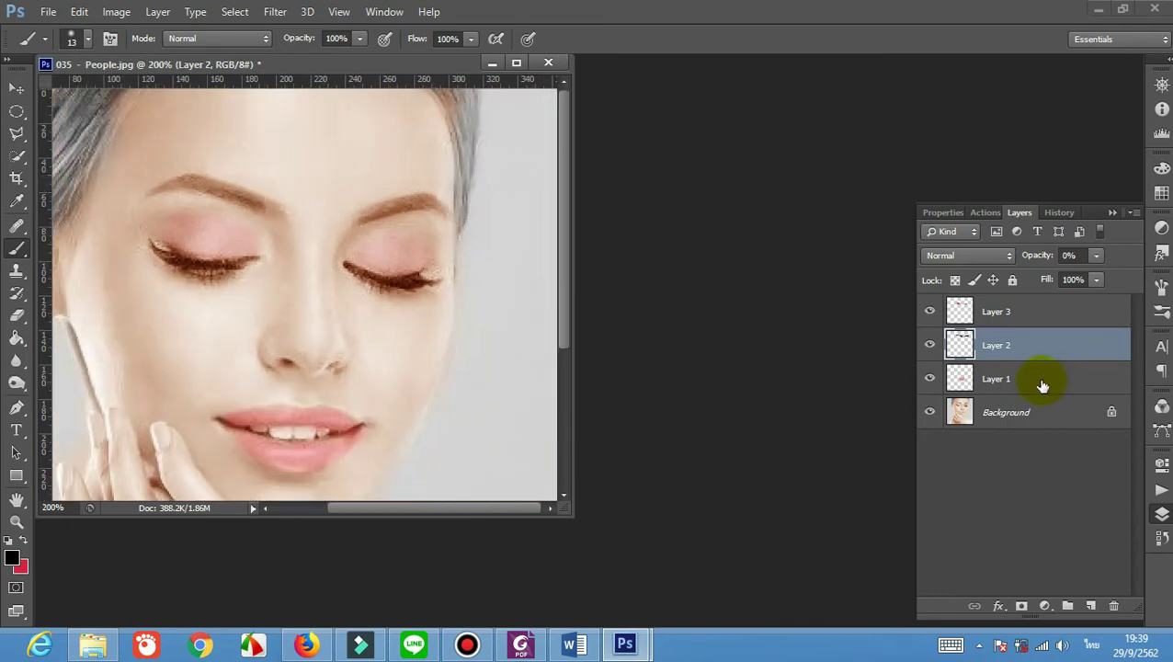
{"action": "left_click", "coordinate": [1091, 607]}
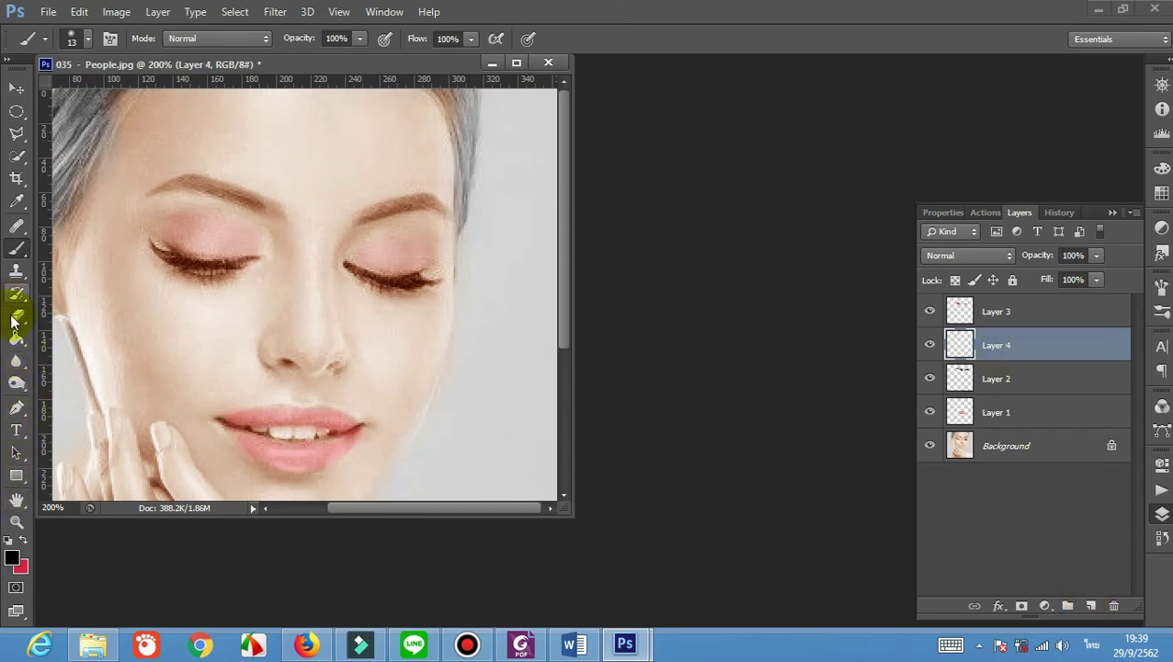
{"action": "left_click", "coordinate": [23, 542]}
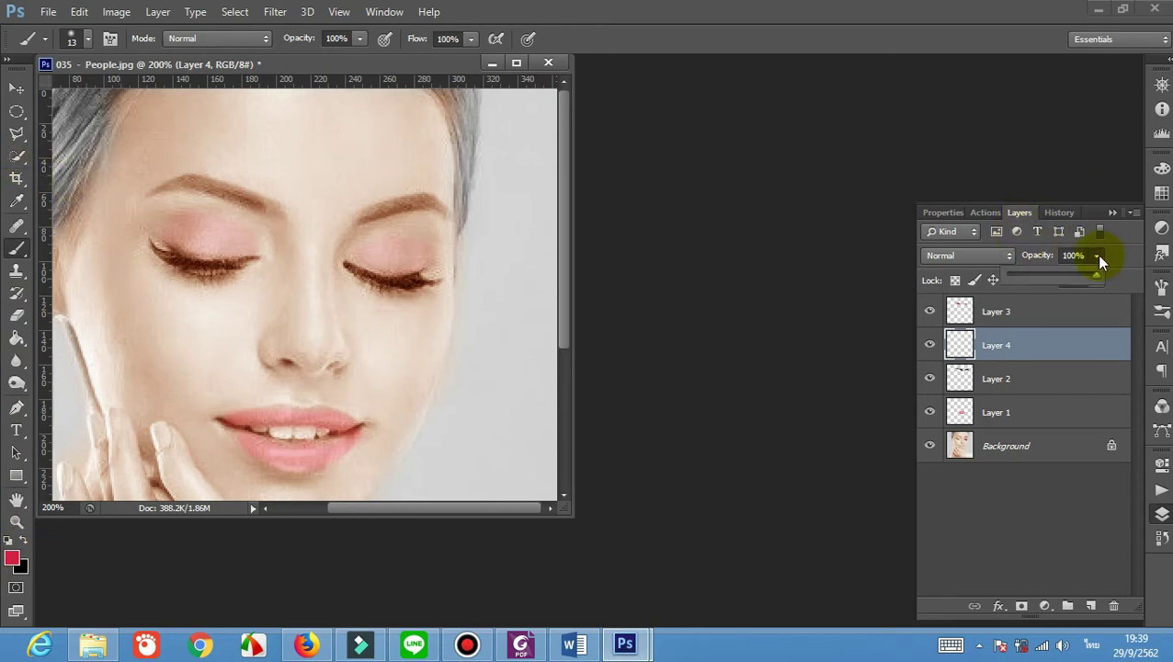
{"action": "left_click", "coordinate": [1032, 276]}
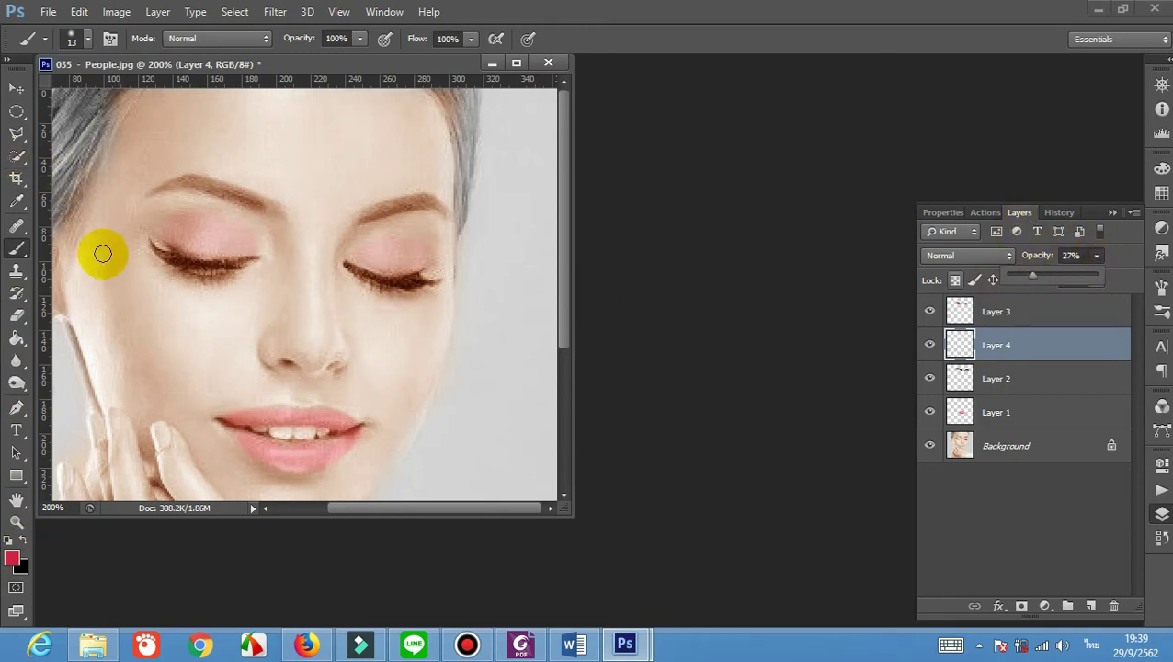
Paint red blush on both cheeks on Layer 4 with an 80 px brush
{"action": "left_click", "coordinate": [87, 39]}
{"action": "left_click", "coordinate": [93, 91]}
{"action": "left_click", "coordinate": [108, 303]}
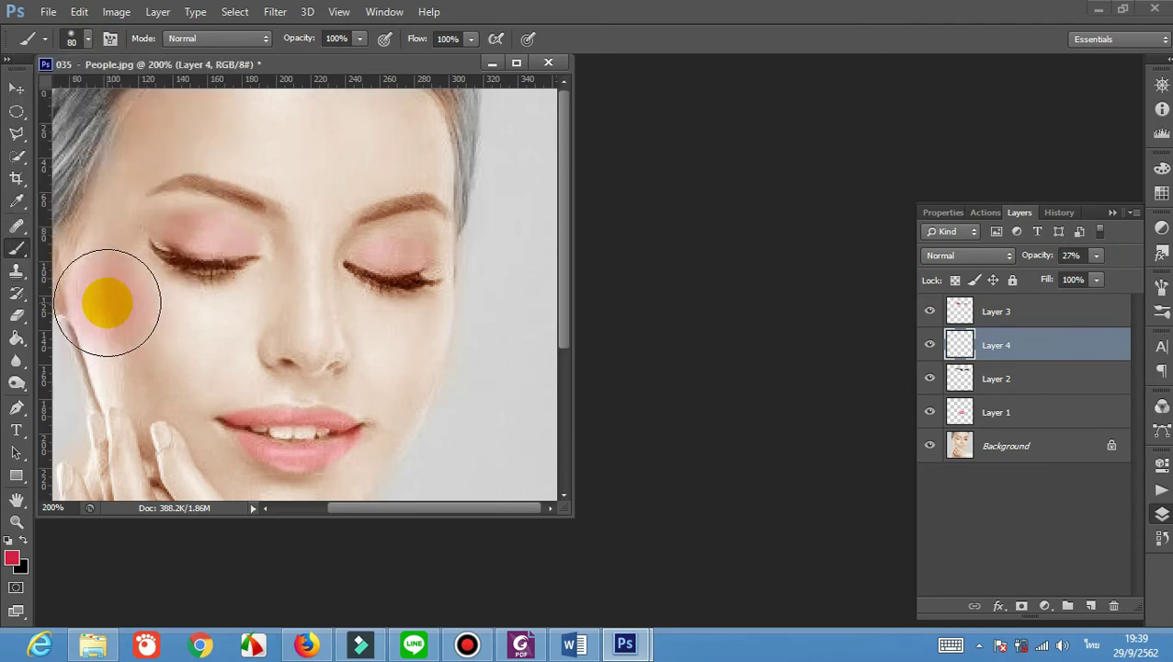
{"action": "left_click_drag", "start_coordinate": [353, 336], "coordinate": [424, 339]}
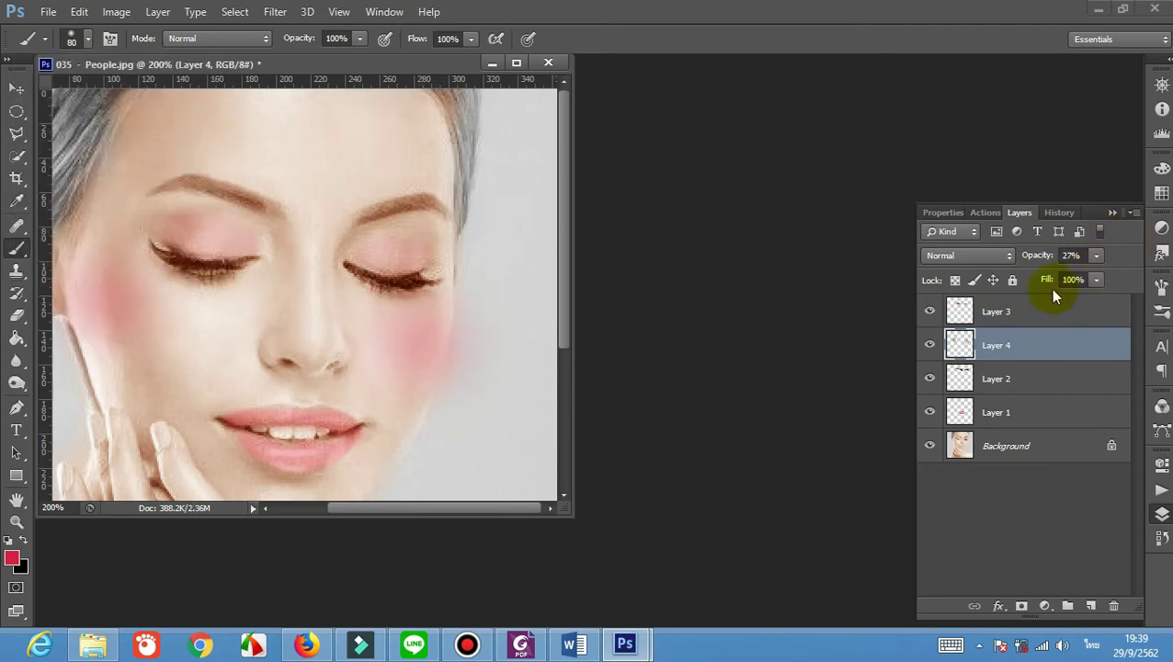
Reduce Layer 4's opacity to 13% and erase the blush spilling past the cheek's edge with a 16 px eraser
{"action": "left_click", "coordinate": [1097, 257]}
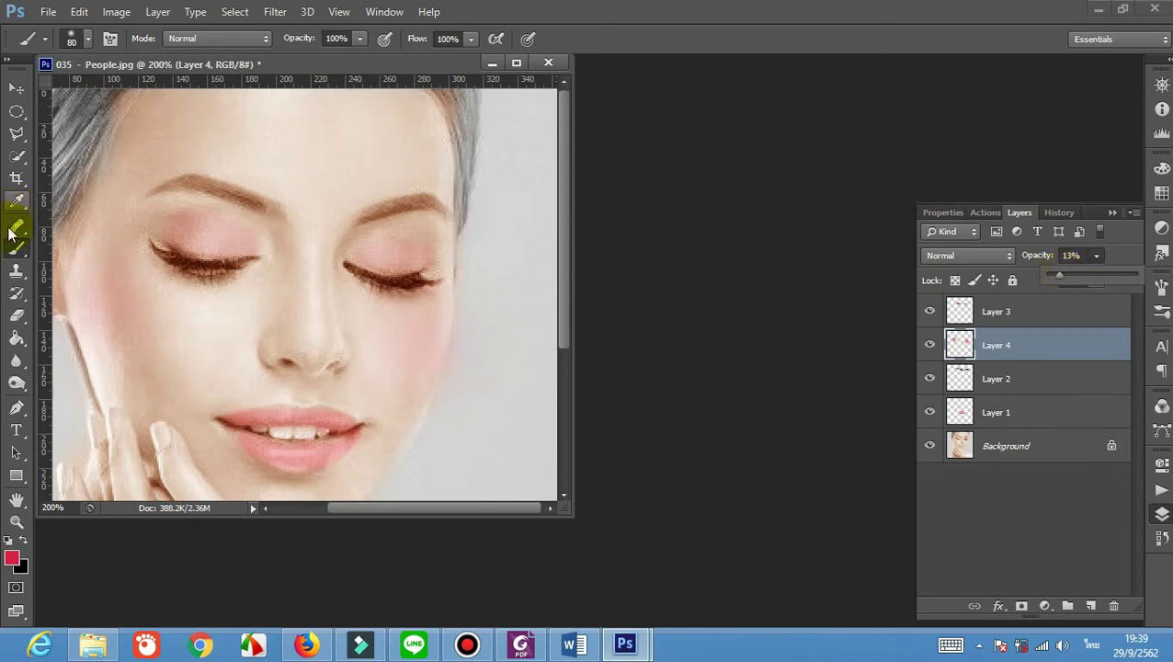
{"action": "left_click", "coordinate": [17, 316]}
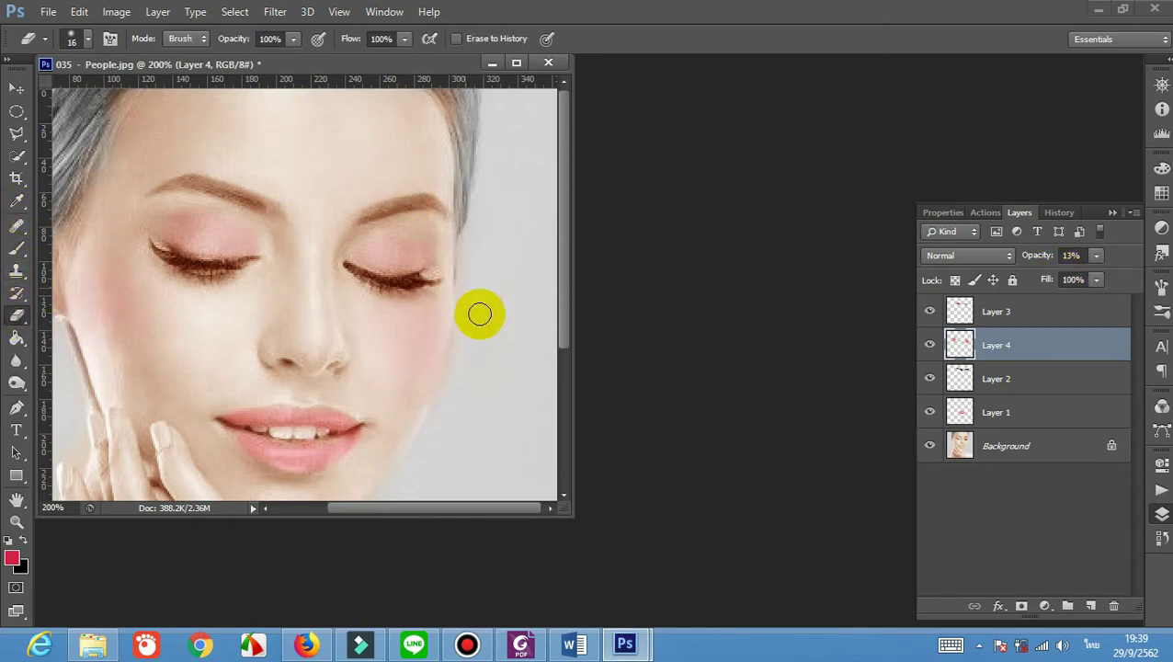
{"action": "scroll", "coordinate": [476, 314], "scroll_direction": "down", "scroll_amount": 3}
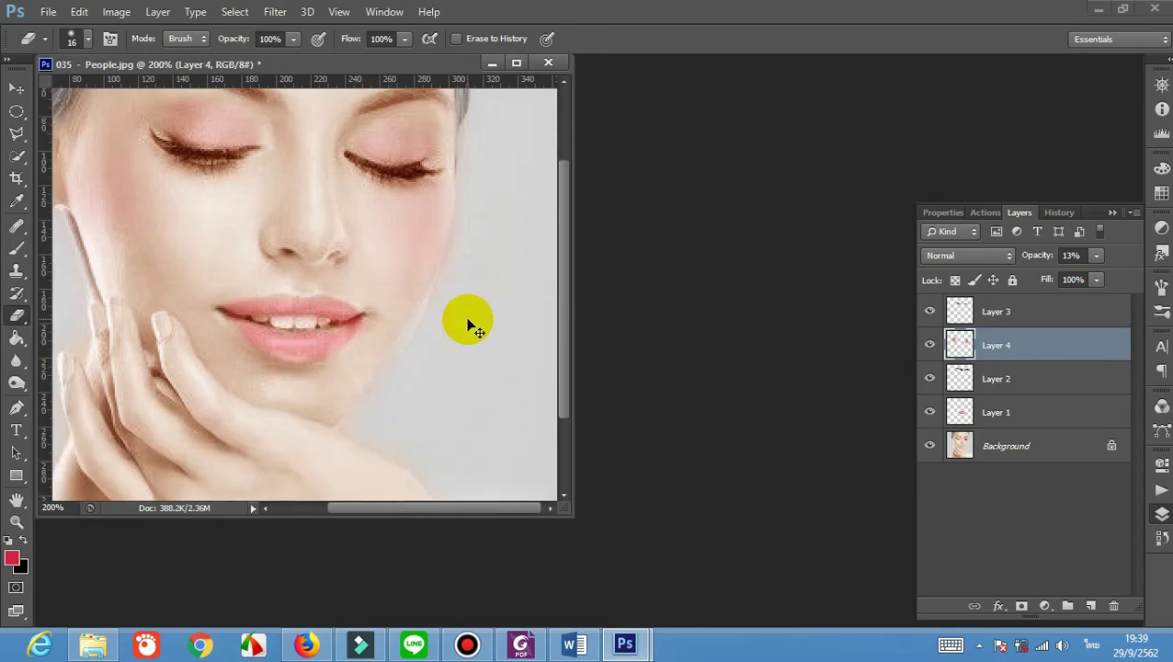
{"action": "key", "text": "ctrl+minus"}
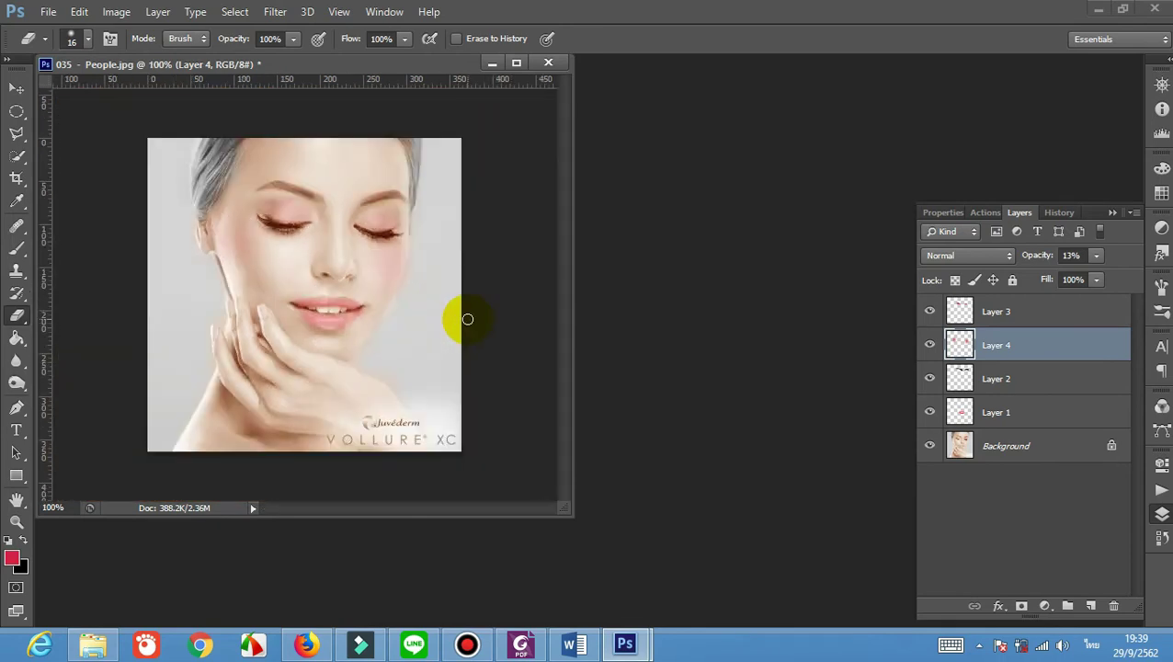
Darken the hair on both sides of the head on the Background layer with a 63 px Burn brush, range Midtones, exposure 50%
{"action": "left_click", "coordinate": [20, 383]}
{"action": "left_click", "coordinate": [1011, 446]}
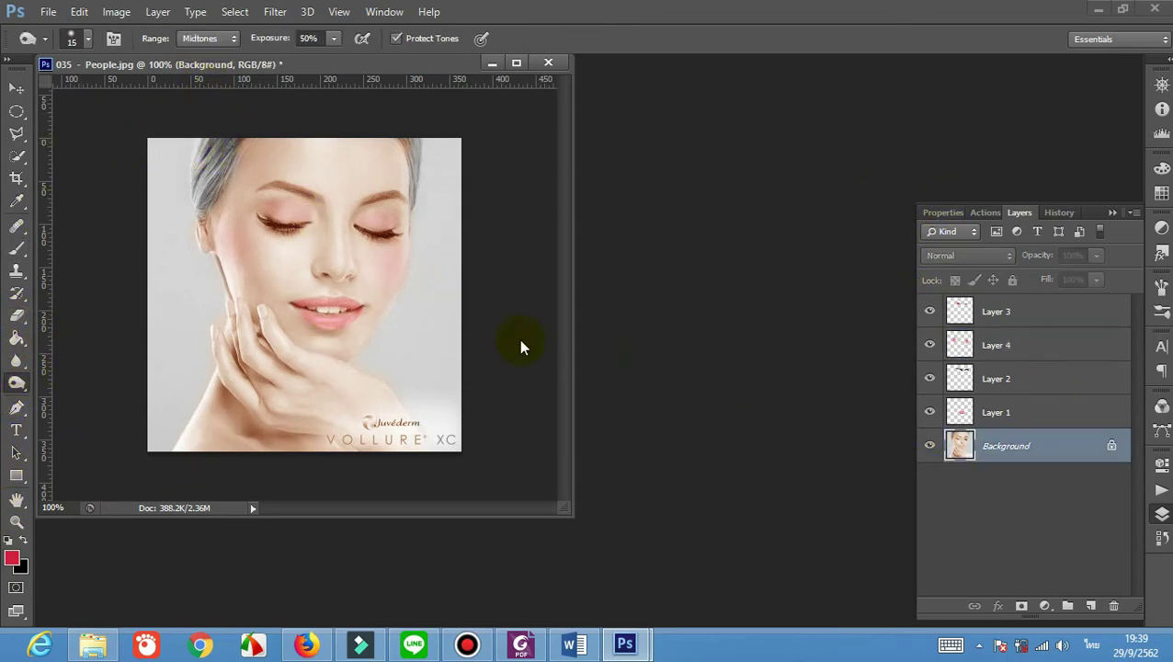
{"action": "left_click", "coordinate": [92, 39]}
{"action": "left_click", "coordinate": [78, 91]}
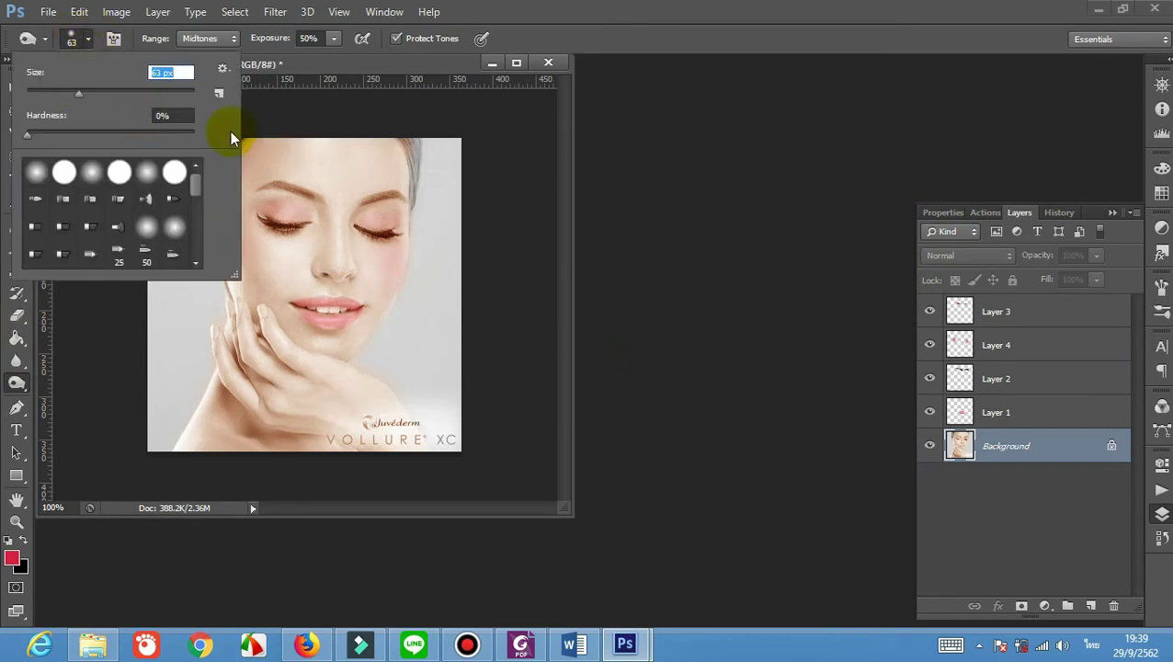
{"action": "left_click", "coordinate": [248, 136]}
{"action": "left_click", "coordinate": [189, 179]}
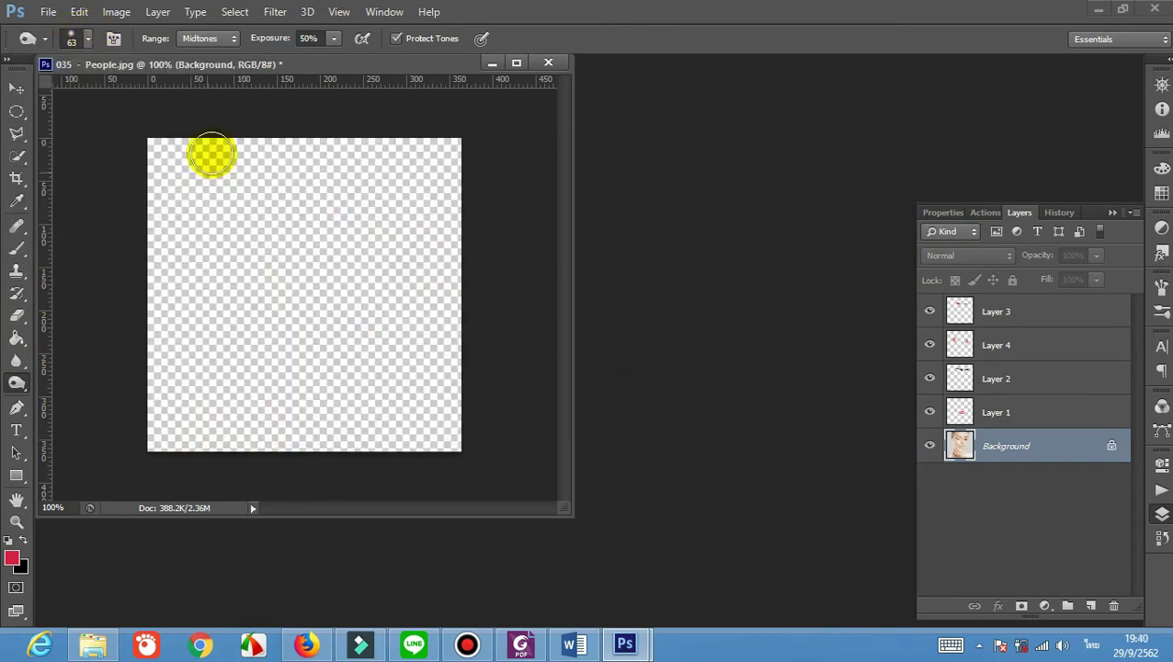
{"action": "mouse_move", "coordinate": [211, 155]}
{"action": "left_mouse_down"}
{"action": "mouse_move", "coordinate": [309, 157]}
{"action": "mouse_move", "coordinate": [387, 131]}
{"action": "mouse_move", "coordinate": [419, 145]}
{"action": "mouse_move", "coordinate": [432, 188]}
{"action": "mouse_move", "coordinate": [405, 144]}
{"action": "mouse_move", "coordinate": [423, 175]}
{"action": "mouse_move", "coordinate": [218, 138]}
{"action": "mouse_move", "coordinate": [191, 178]}
{"action": "mouse_move", "coordinate": [406, 152]}
{"action": "mouse_move", "coordinate": [429, 175]}
{"action": "mouse_move", "coordinate": [439, 149]}
{"action": "mouse_move", "coordinate": [210, 145]}
{"action": "mouse_move", "coordinate": [188, 189]}
{"action": "mouse_move", "coordinate": [392, 149]}
{"action": "mouse_move", "coordinate": [419, 157]}
{"action": "mouse_move", "coordinate": [419, 174]}
{"action": "left_mouse_up"}
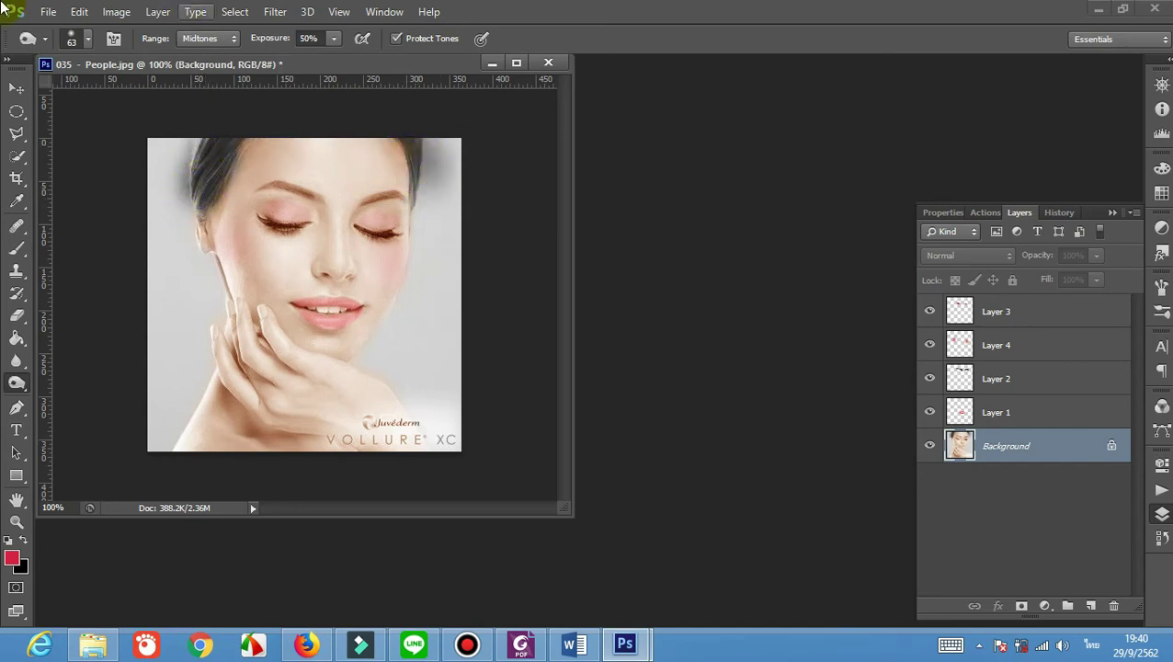
Lighten the grey backdrop around the hair on the Background layer with a 187 px Dodge brush
{"action": "left_click", "coordinate": [13, 318]}
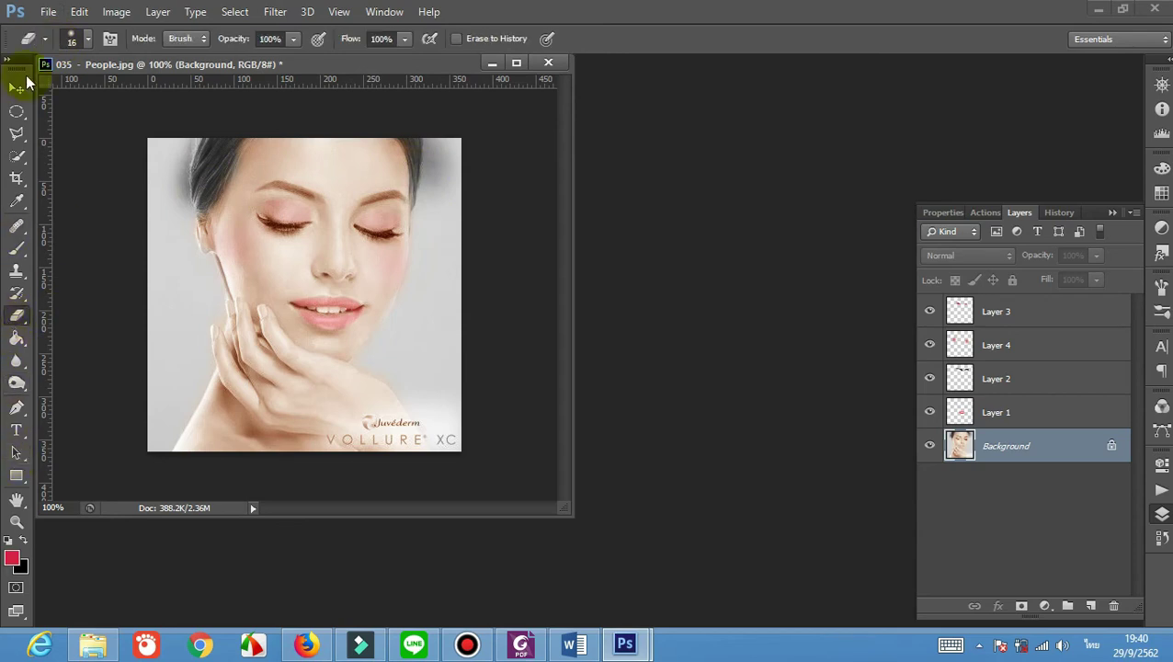
{"action": "left_click", "coordinate": [16, 388]}
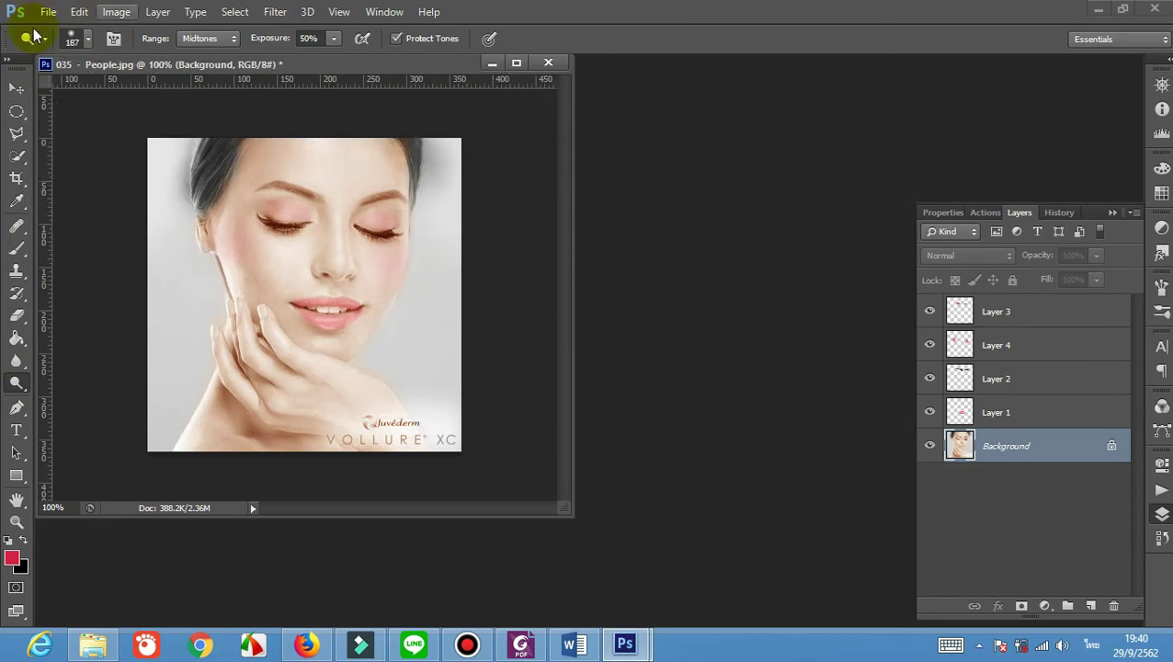
Lighten the remaining grey backdrop on both sides of the hair on the Background layer with a 92 px Dodge brush
{"action": "left_click", "coordinate": [77, 39]}
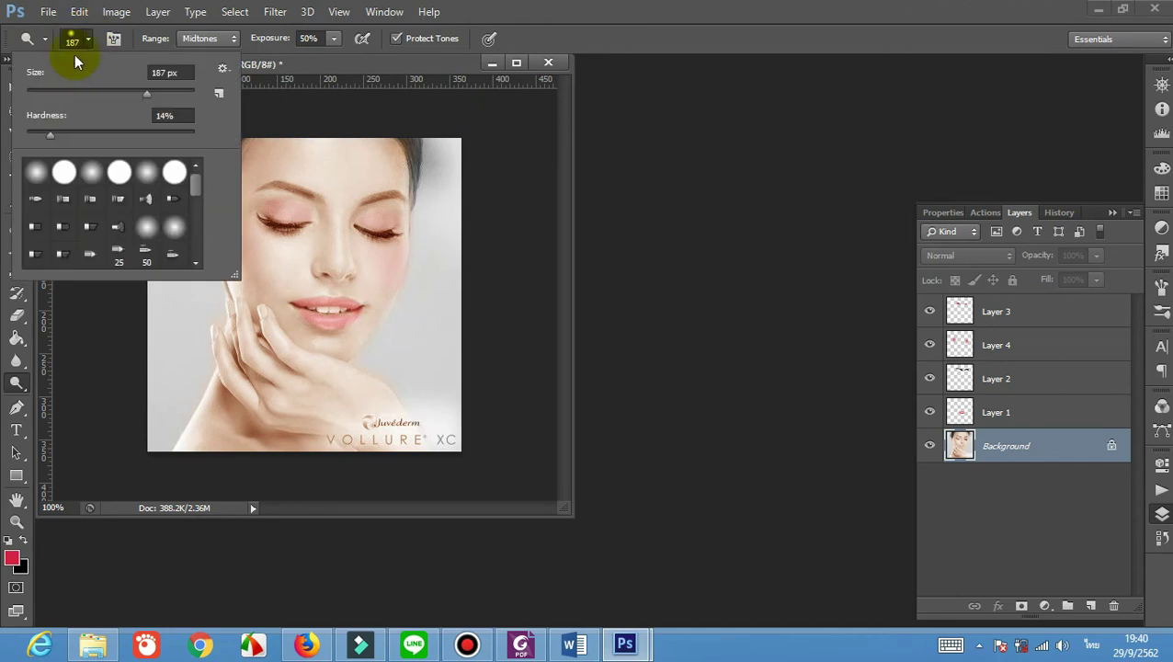
{"action": "left_click", "coordinate": [117, 92]}
{"action": "left_click", "coordinate": [443, 158]}
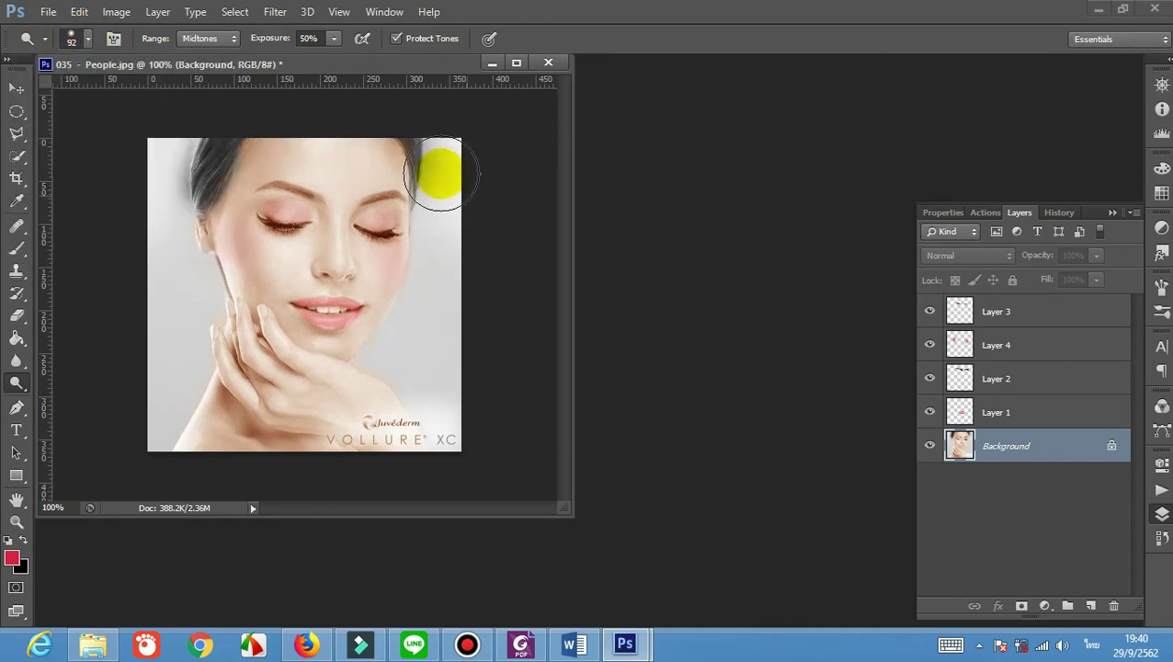
{"action": "mouse_move", "coordinate": [170, 149]}
{"action": "left_mouse_down"}
{"action": "mouse_move", "coordinate": [157, 188]}
{"action": "mouse_move", "coordinate": [149, 149]}
{"action": "mouse_move", "coordinate": [149, 196]}
{"action": "mouse_move", "coordinate": [466, 149]}
{"action": "mouse_move", "coordinate": [453, 183]}
{"action": "mouse_move", "coordinate": [163, 149]}
{"action": "mouse_move", "coordinate": [130, 197]}
{"action": "mouse_move", "coordinate": [494, 178]}
{"action": "mouse_move", "coordinate": [473, 263]}
{"action": "mouse_move", "coordinate": [144, 130]}
{"action": "mouse_move", "coordinate": [136, 215]}
{"action": "mouse_move", "coordinate": [427, 374]}
{"action": "mouse_move", "coordinate": [492, 179]}
{"action": "left_mouse_up"}
{"action": "mouse_move", "coordinate": [126, 163]}
{"action": "left_mouse_down"}
{"action": "mouse_move", "coordinate": [112, 290]}
{"action": "mouse_move", "coordinate": [450, 457]}
{"action": "mouse_move", "coordinate": [459, 476]}
{"action": "mouse_move", "coordinate": [295, 457]}
{"action": "mouse_move", "coordinate": [24, 208]}
{"action": "left_mouse_up"}
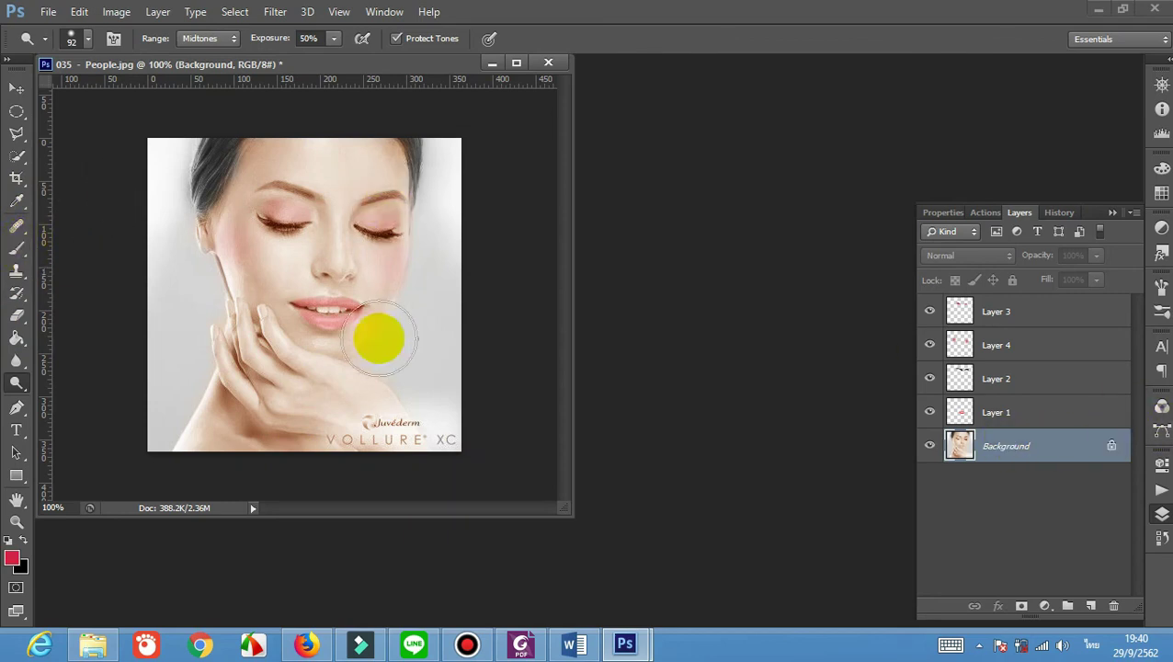
Switch the visibility of the makeup layers off and on to compare the portrait with and without each tint
{"action": "left_click", "coordinate": [16, 89]}
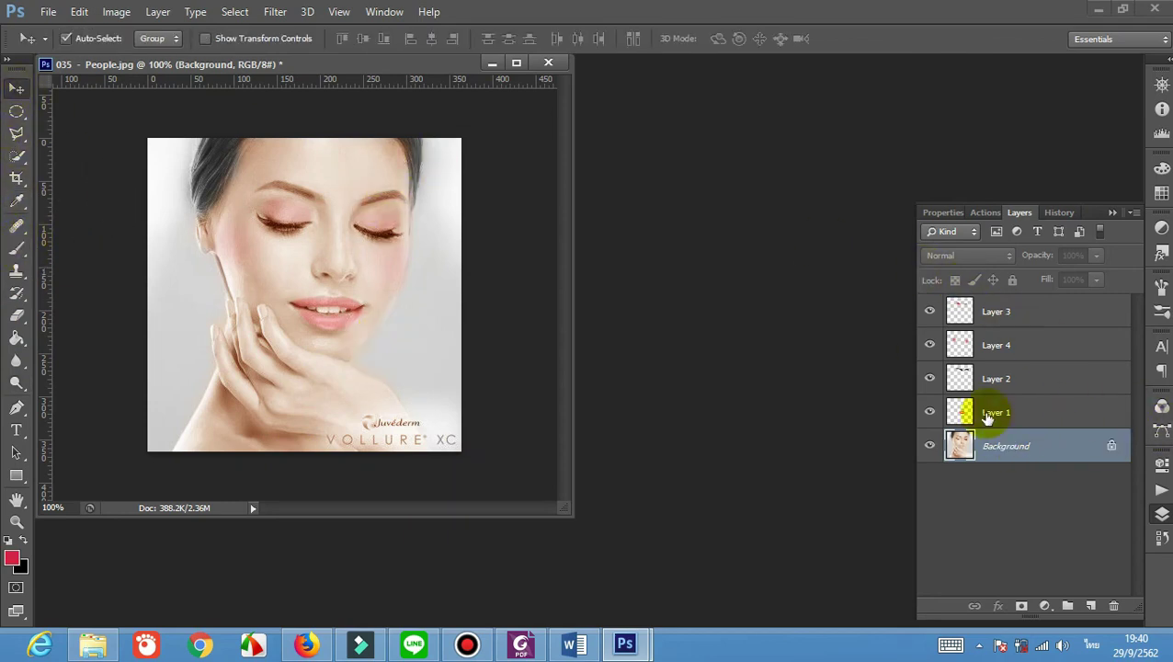
{"action": "left_click", "coordinate": [930, 412]}
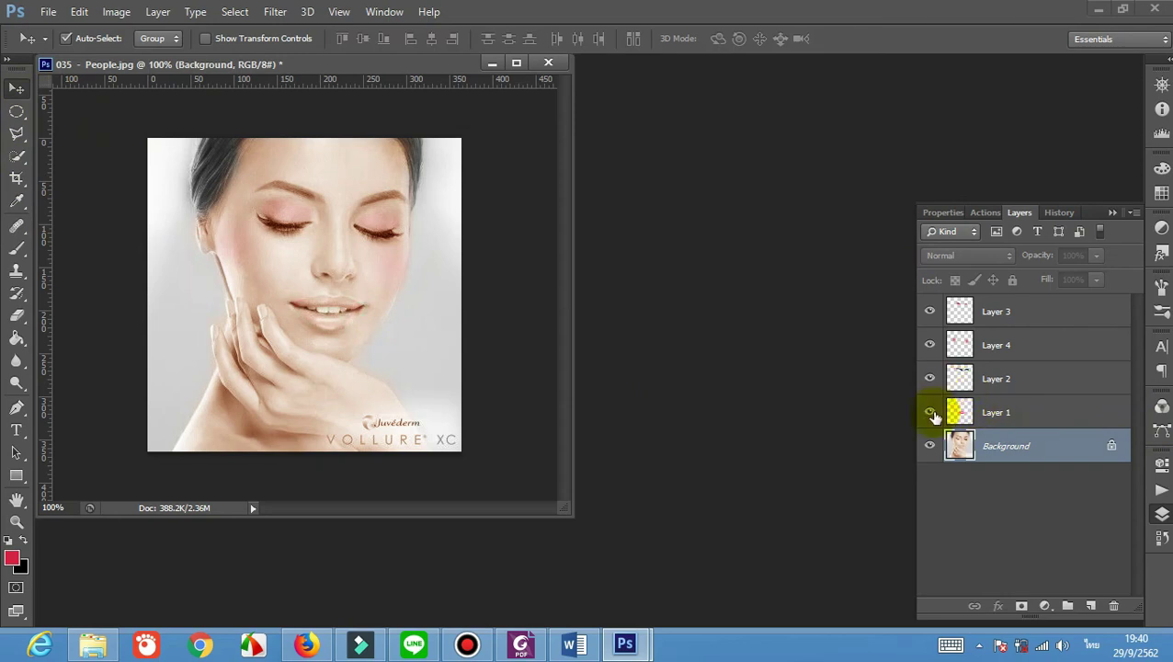
{"action": "left_click", "coordinate": [931, 388]}
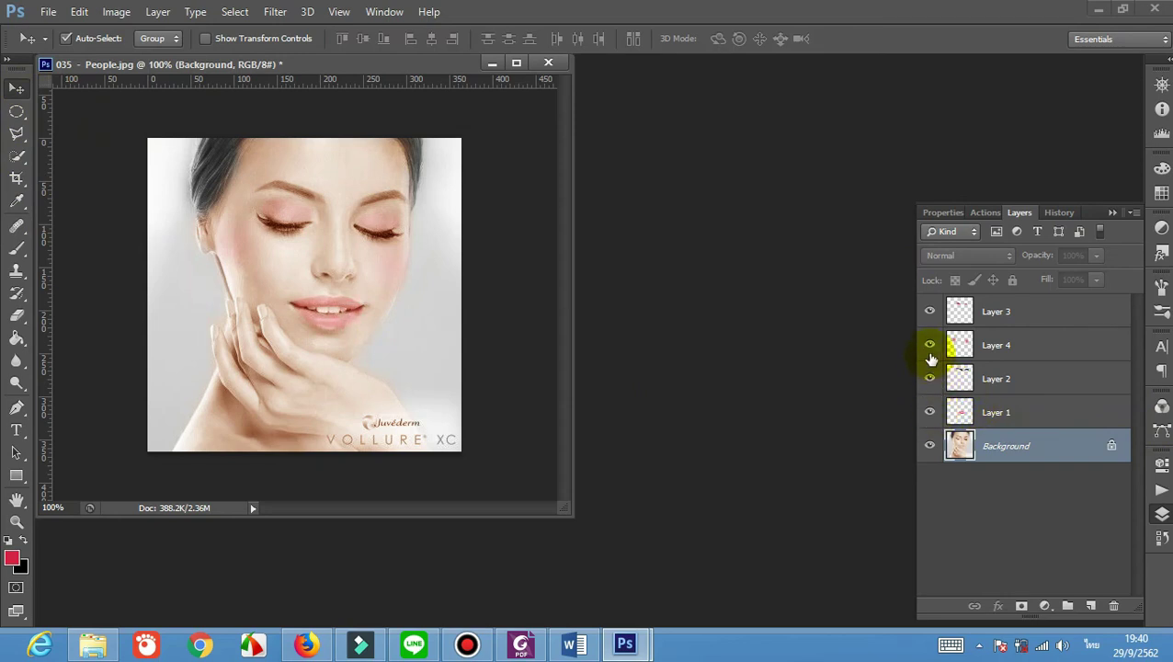
{"action": "left_click", "coordinate": [931, 312]}
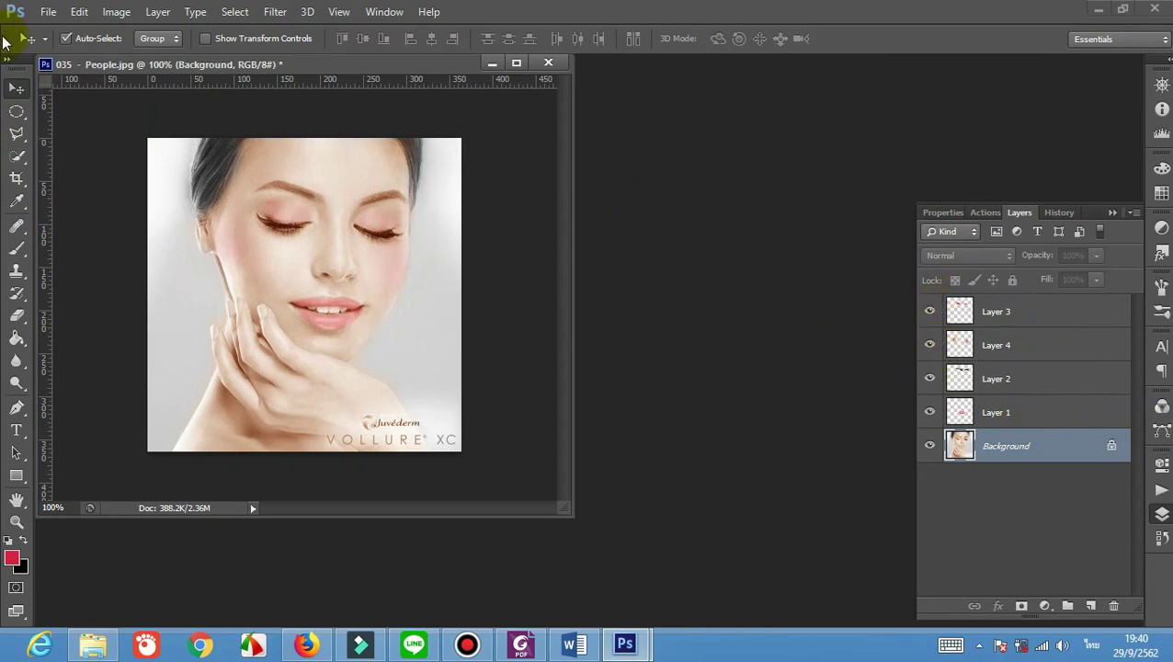
Save a JPEG copy named "PS17 การทำภาพขาวดำเป็นภาพสี" in the "09-2 Files Explanation PS exercises" folder at quality 11, Progressive with 3 scans
{"action": "left_click", "coordinate": [48, 11]}
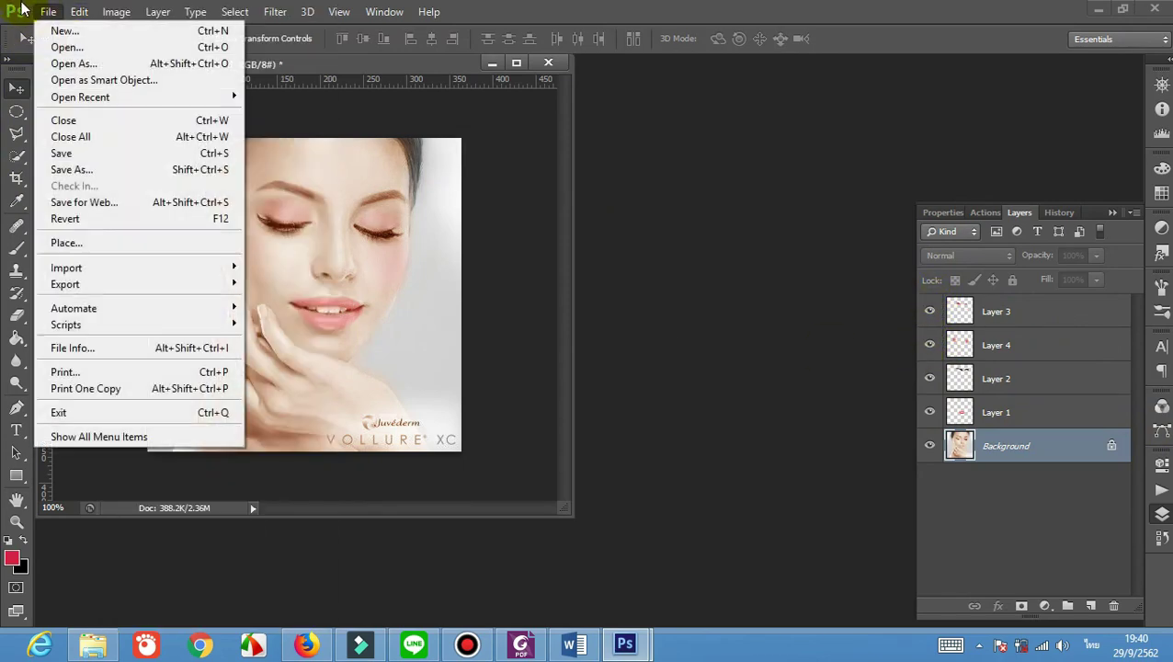
{"action": "left_click", "coordinate": [64, 170]}
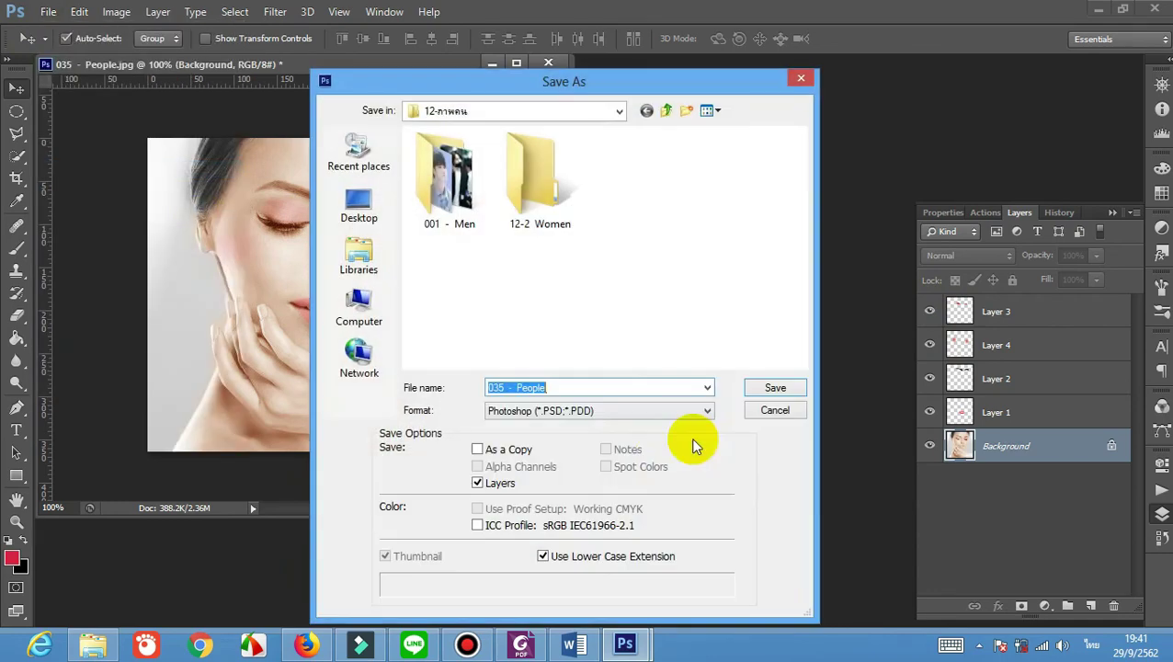
{"action": "left_click", "coordinate": [591, 410]}
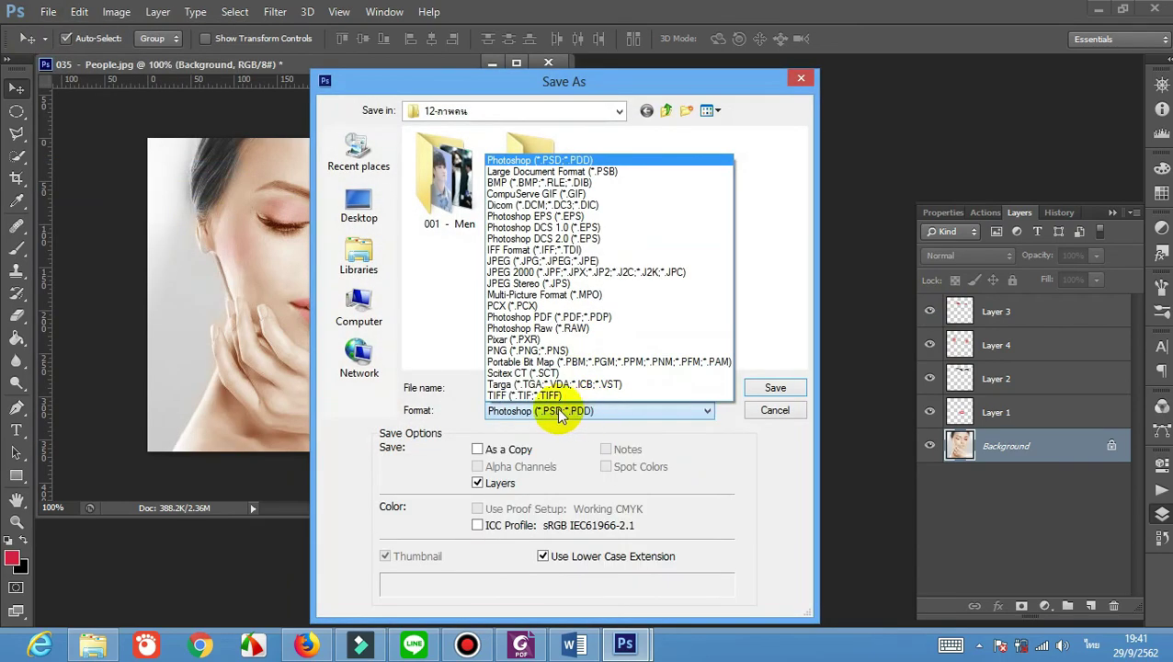
{"action": "left_click", "coordinate": [510, 261]}
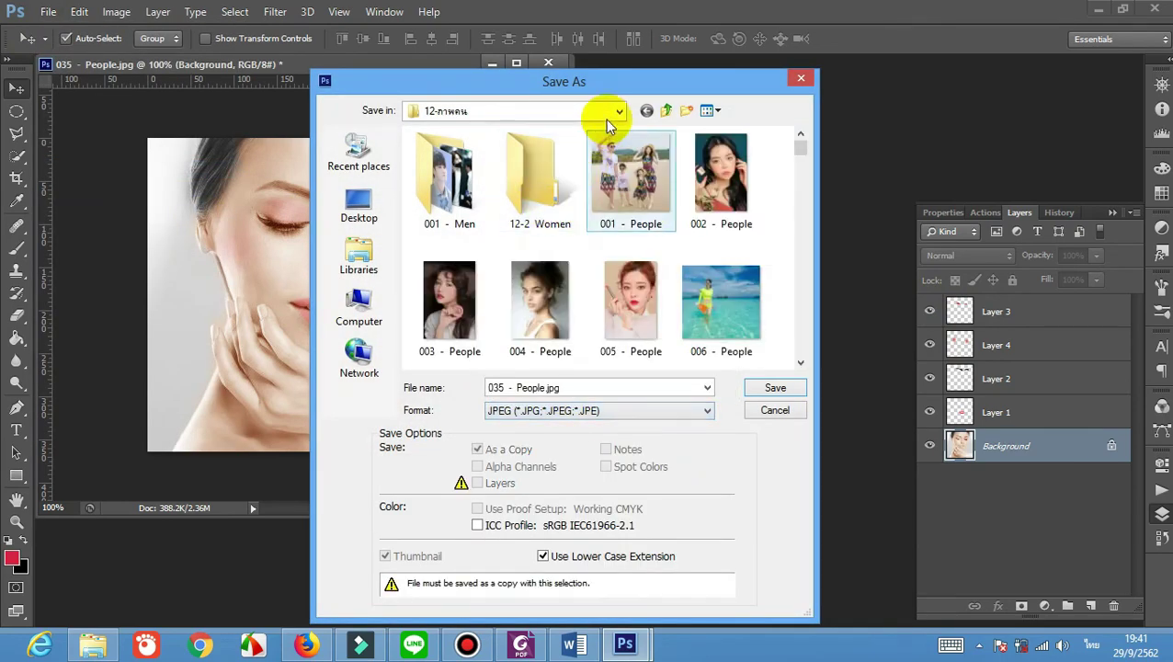
{"action": "left_click", "coordinate": [667, 111]}
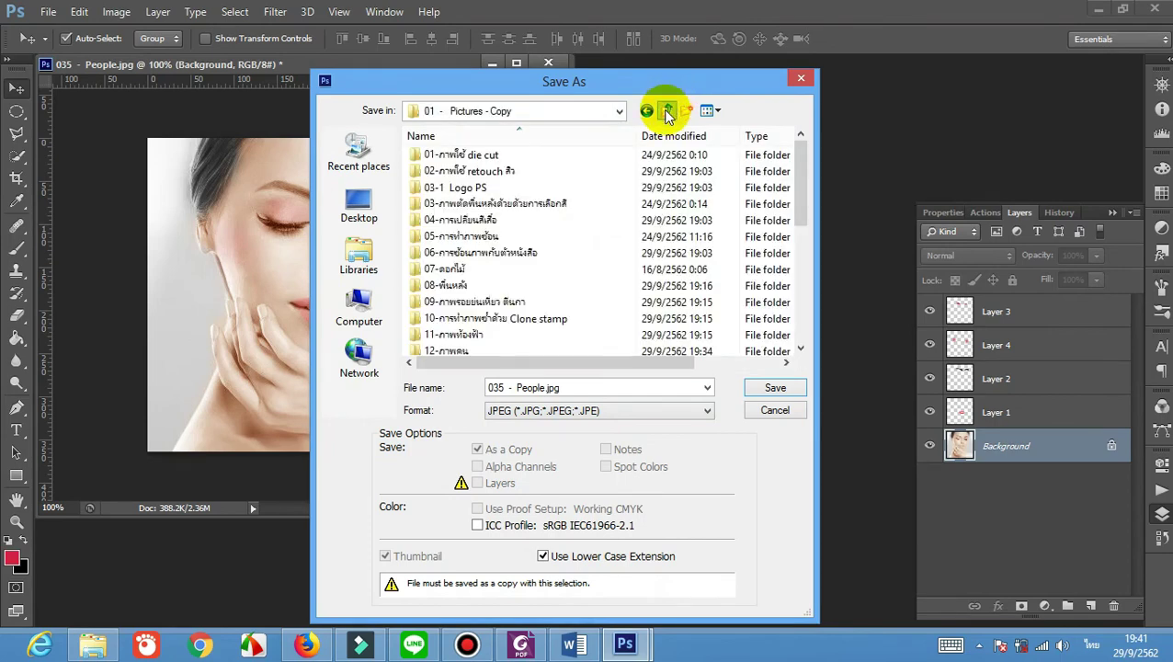
{"action": "left_click", "coordinate": [667, 111]}
{"action": "double_click", "coordinate": [487, 241]}
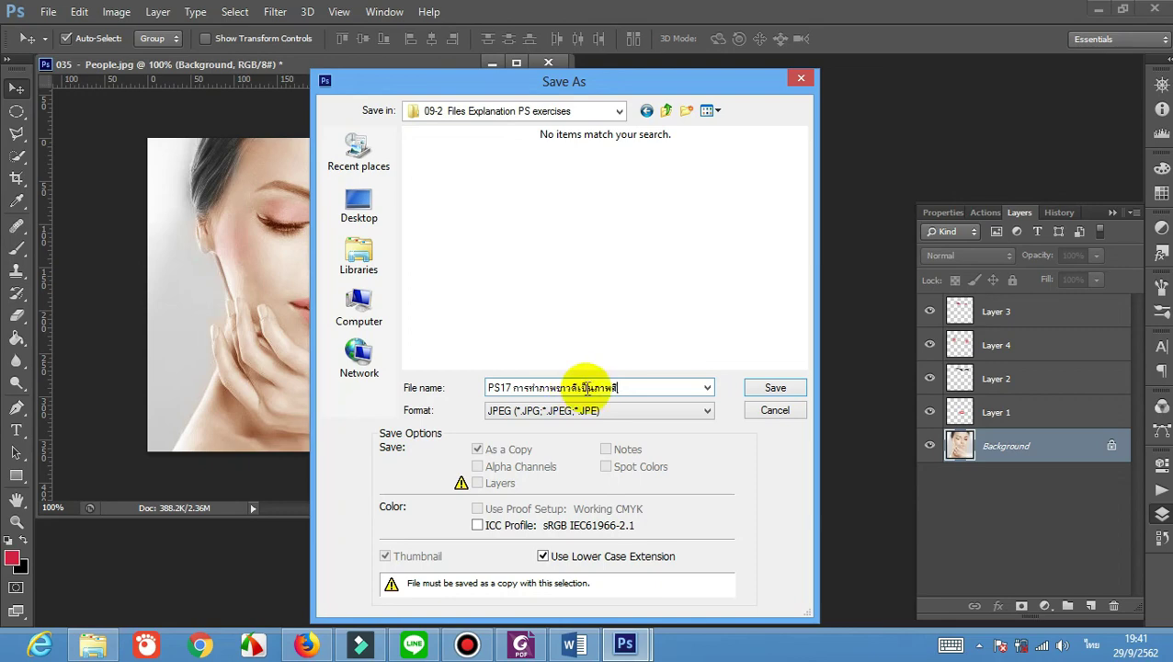
{"action": "left_click", "coordinate": [777, 387]}
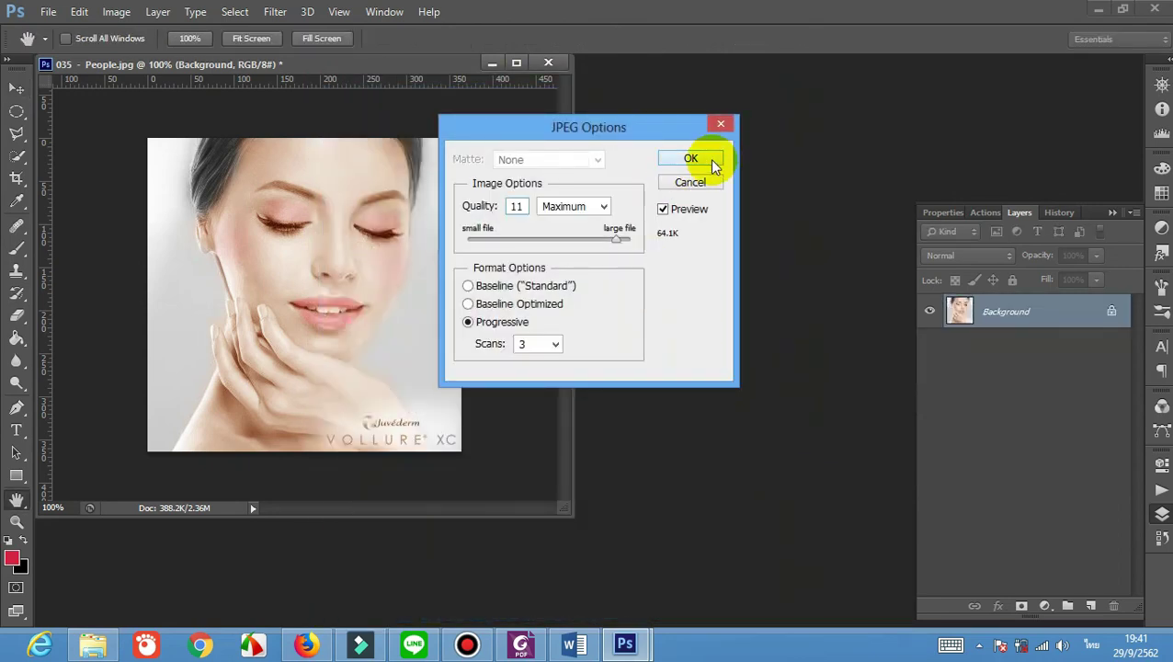
{"action": "left_click", "coordinate": [710, 160]}
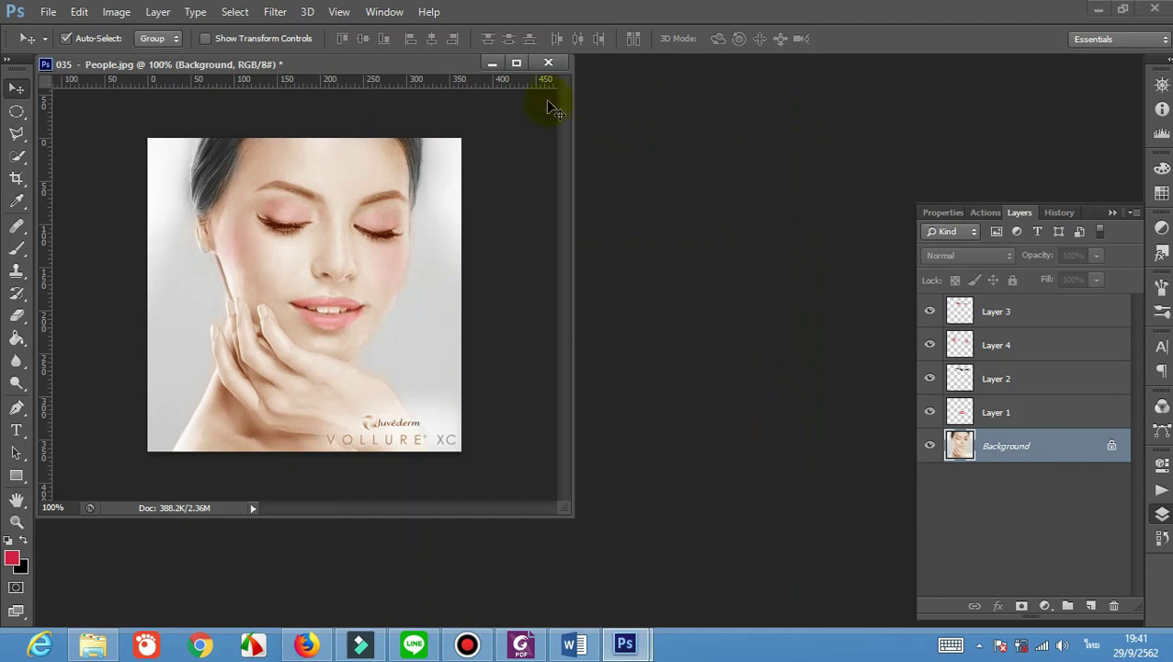
Close the portrait document "035 - People.jpg" without saving its changes
{"action": "left_click", "coordinate": [548, 62]}
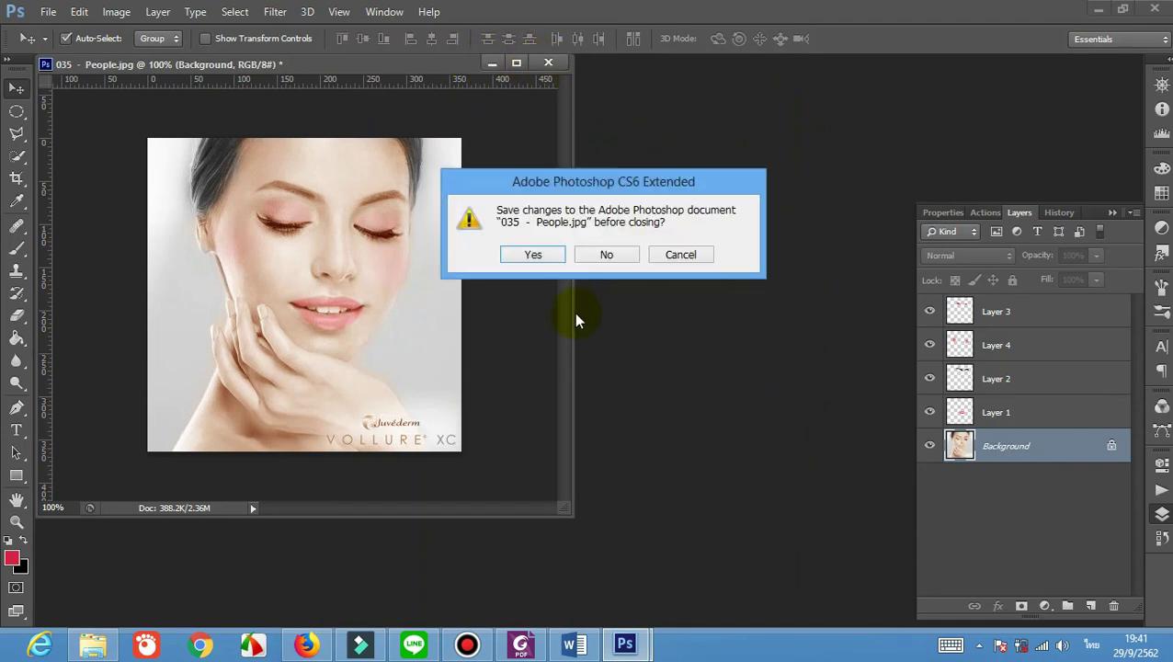
{"action": "left_click", "coordinate": [602, 257]}
{"action": "left_click", "coordinate": [467, 644]}
{"action": "left_click", "coordinate": [791, 118]}
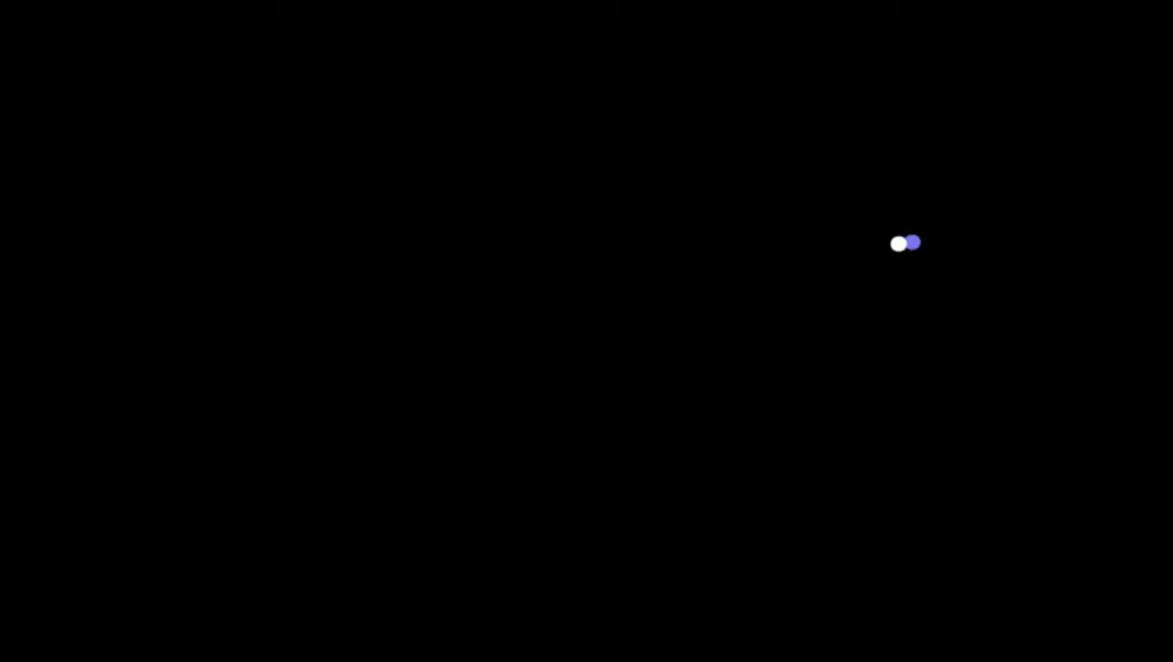